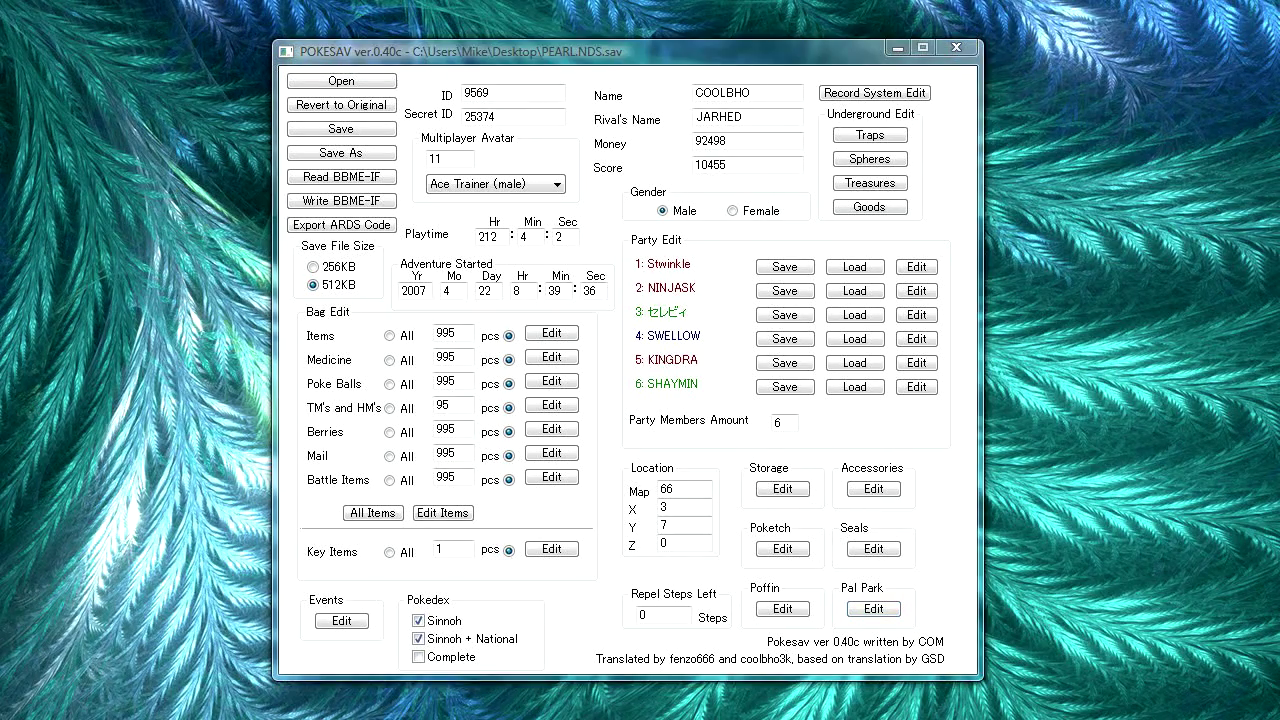
right_click(183, 418)
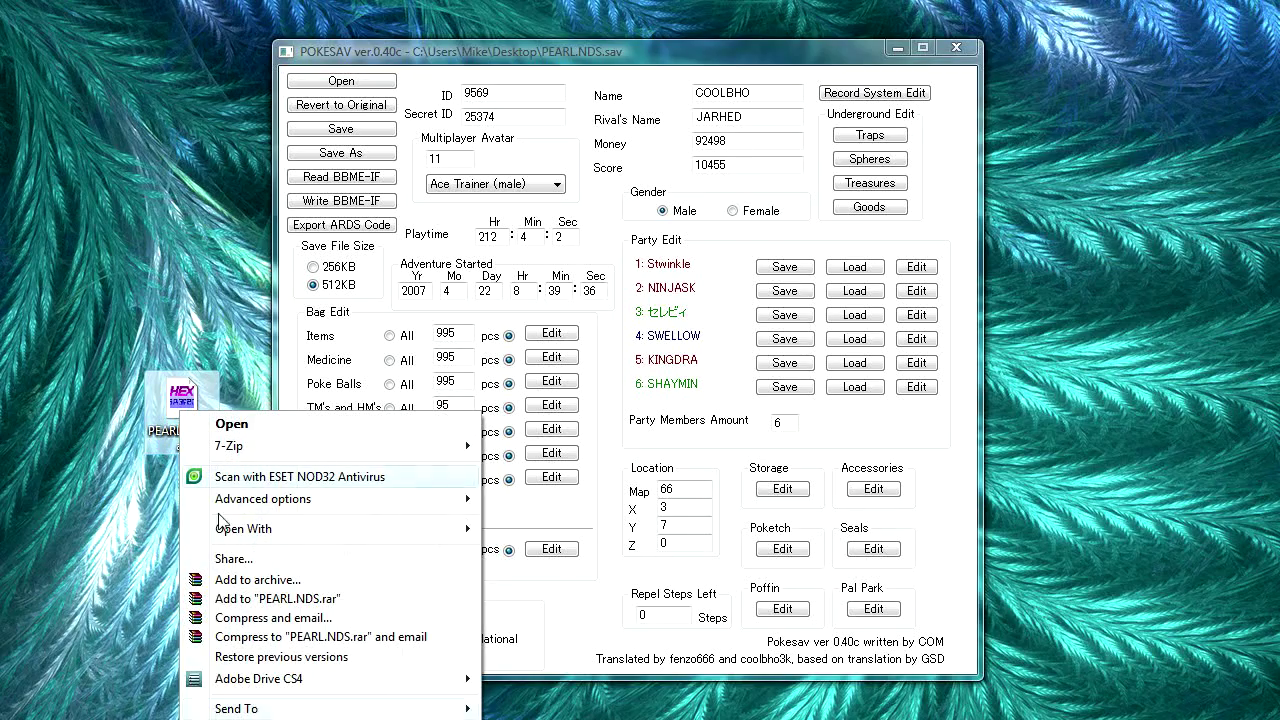
key(r)
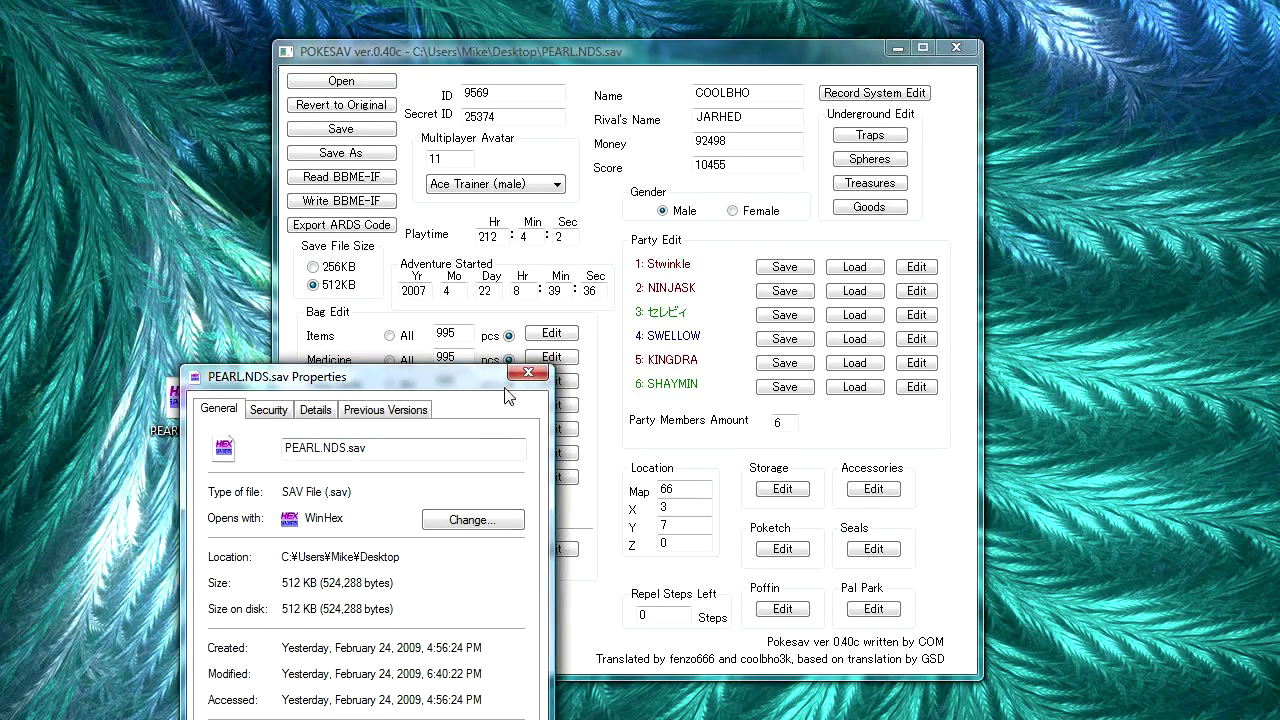
click(527, 372)
drag(181, 405, 31, 626)
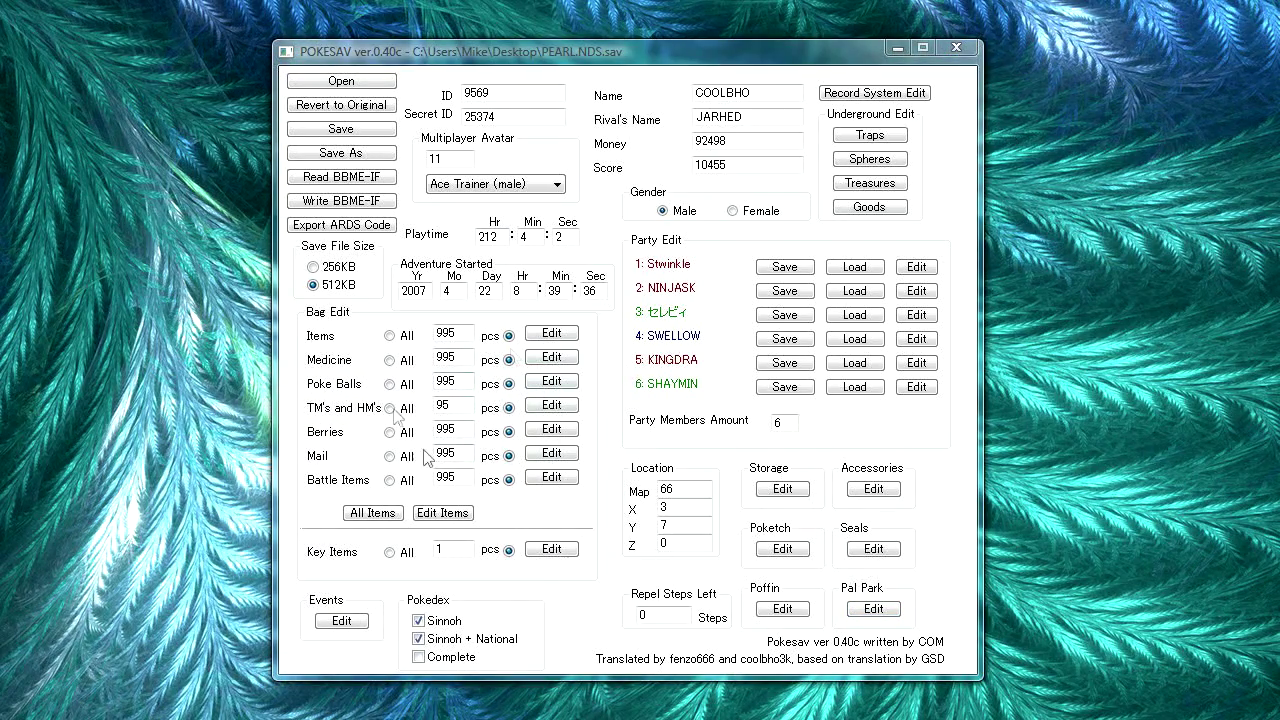
Step: Put 5 BlackGlasses into the first empty slot of the Items pocket
click(552, 335)
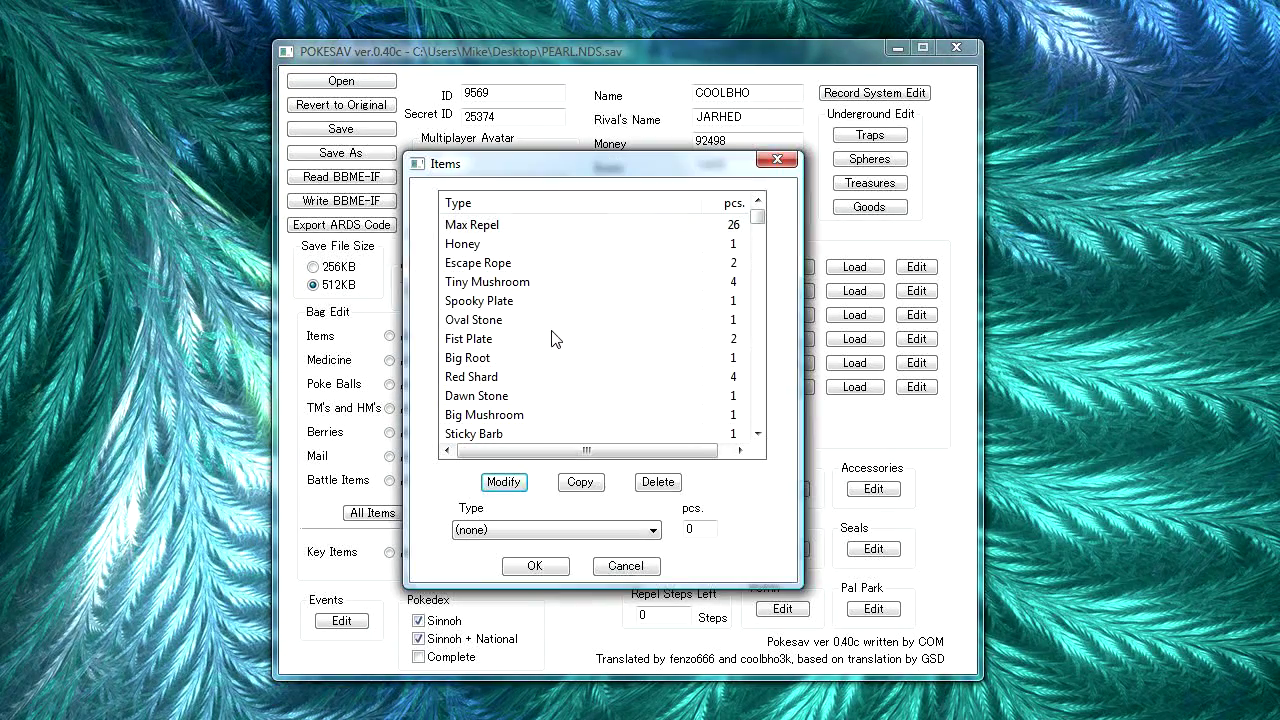
mouse_move(759, 218)
mouse_down()
mouse_move(760, 268)
mouse_move(760, 180)
mouse_move(757, 295)
mouse_move(760, 200)
mouse_up()
click(758, 433)
click(758, 433)
drag(758, 433, 758, 433)
drag(757, 266, 759, 285)
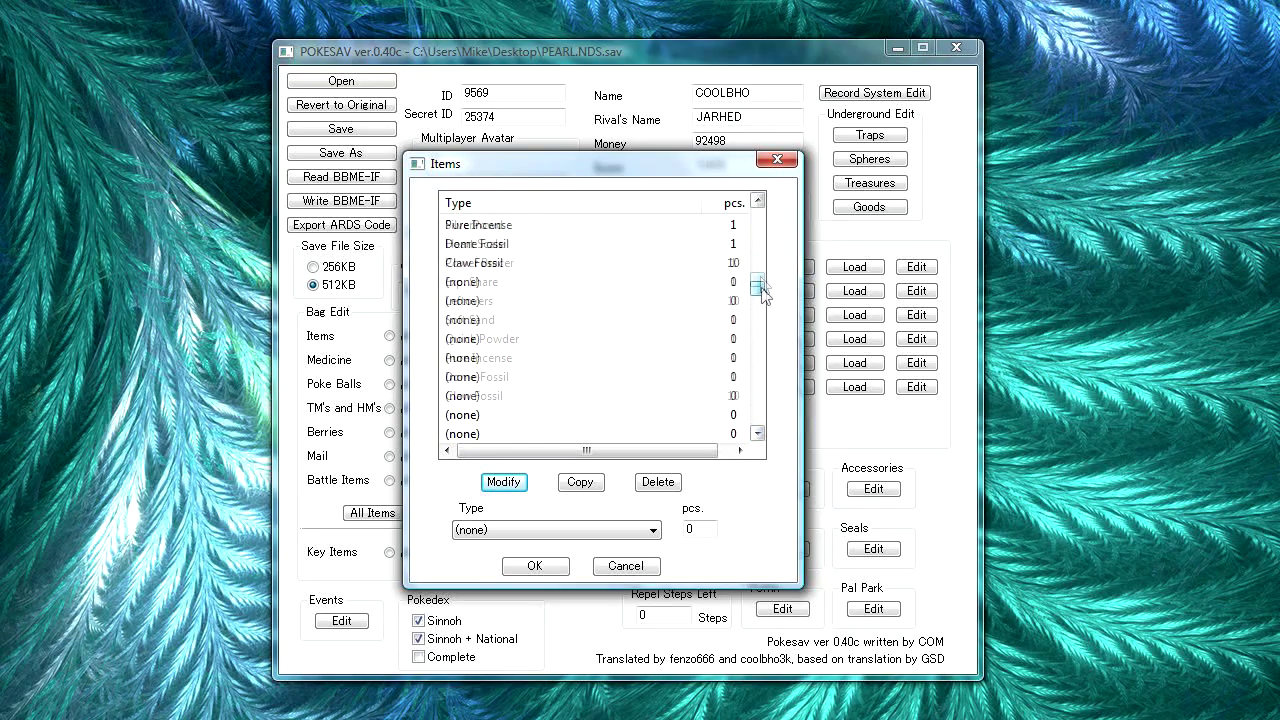
click(524, 283)
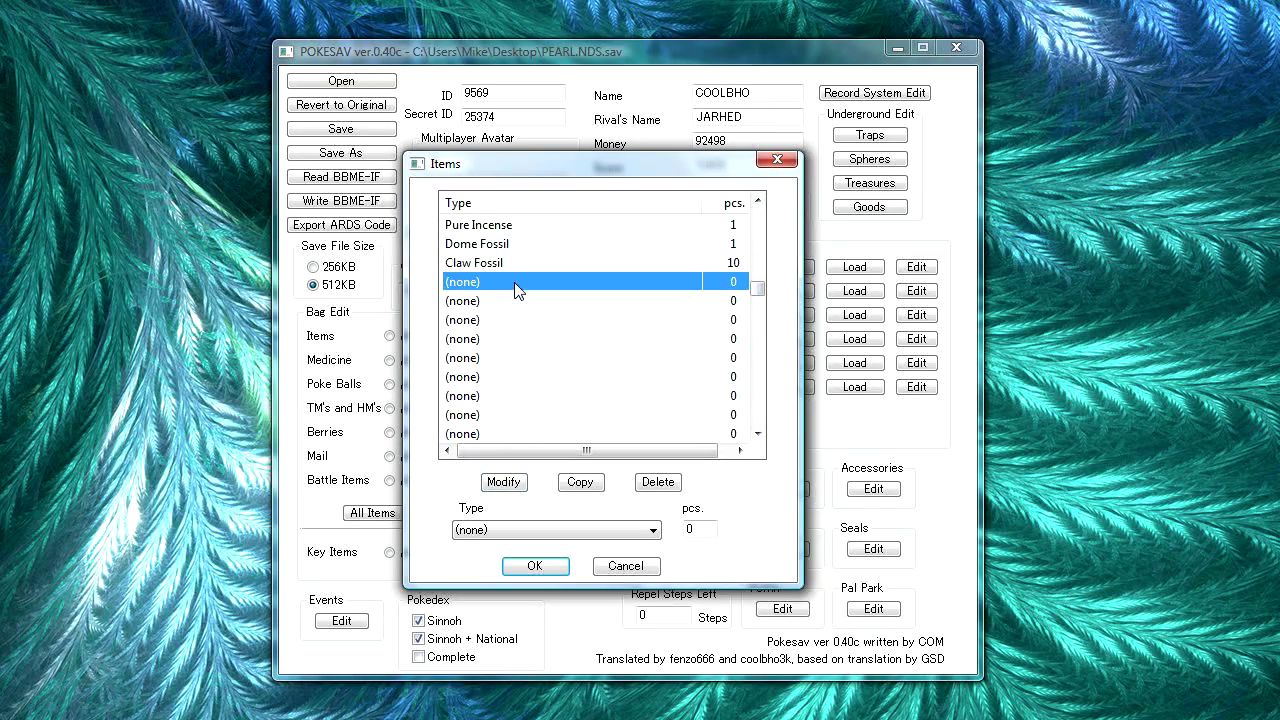
click(560, 529)
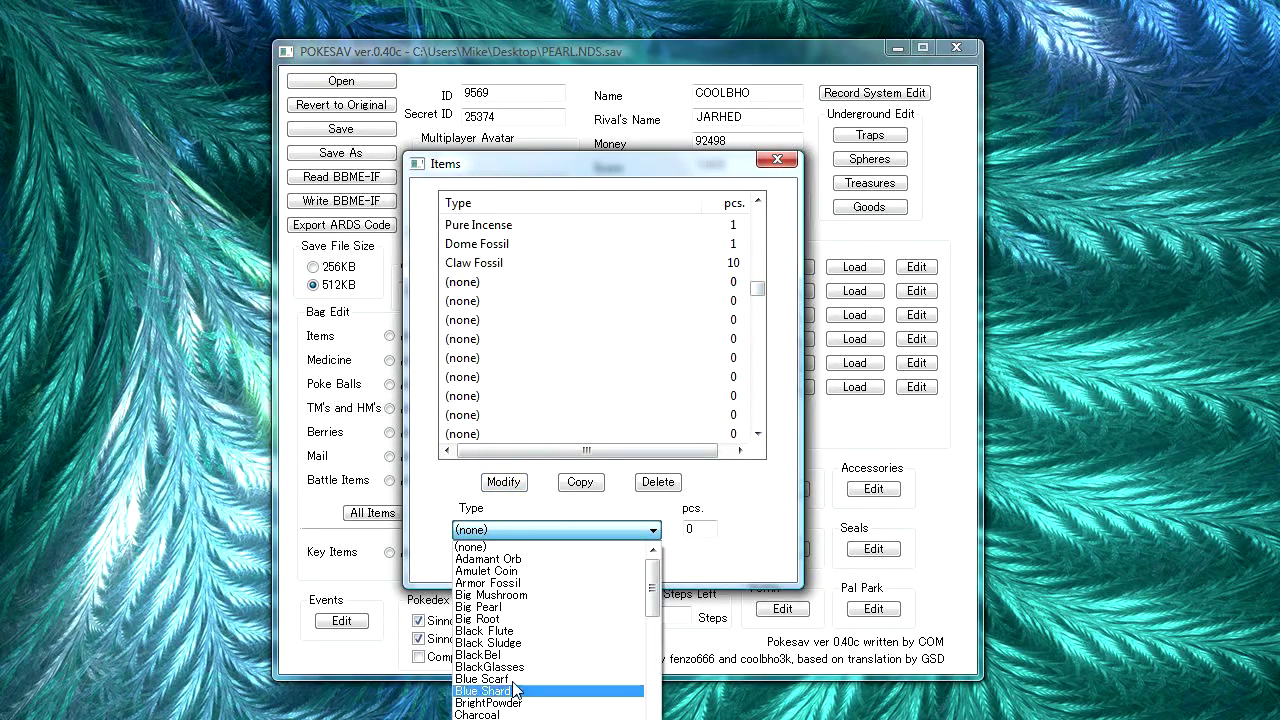
click(489, 666)
click(701, 533)
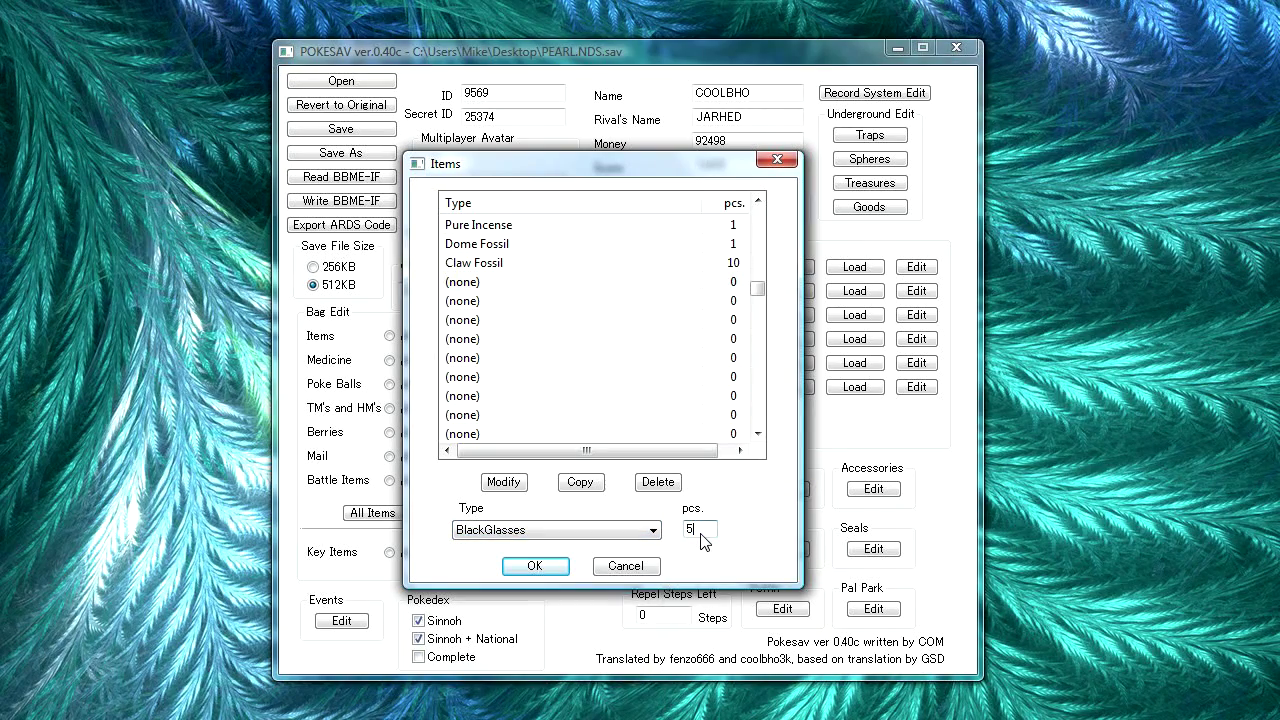
text(5)
click(503, 484)
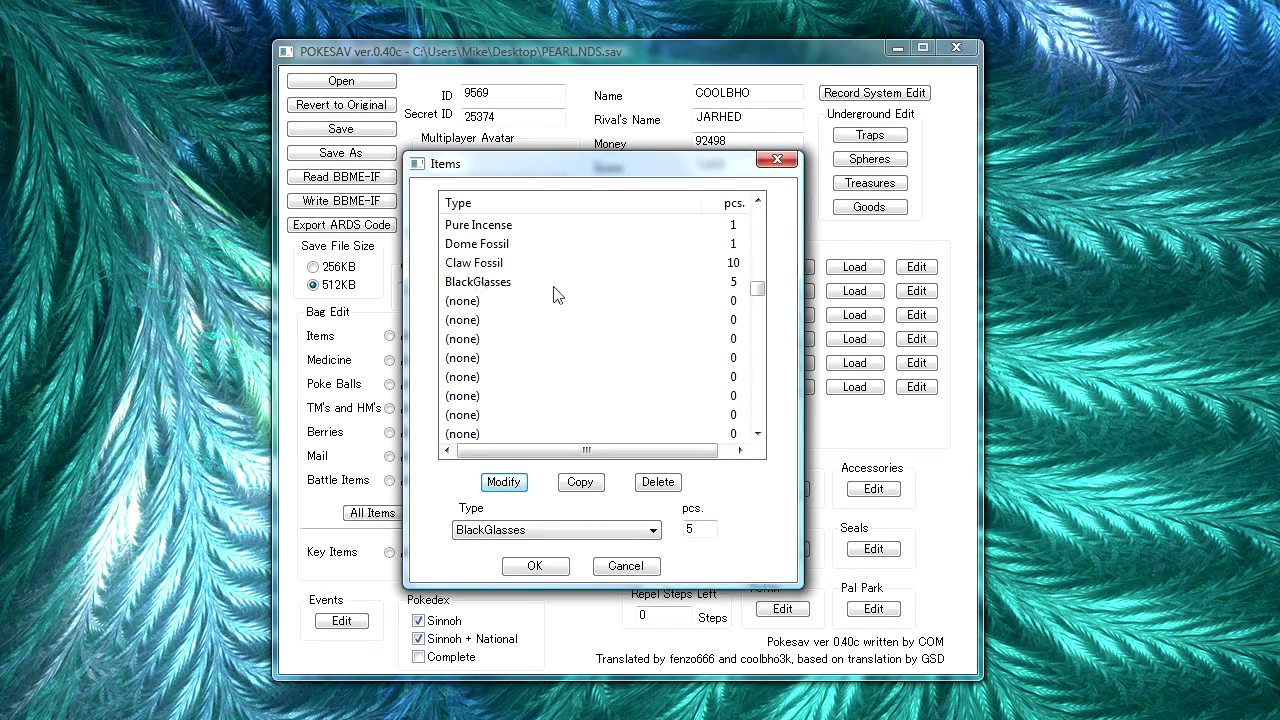
Step: Change the Leftovers quantity from 10 to 15 and confirm the Items pocket
drag(756, 290, 752, 278)
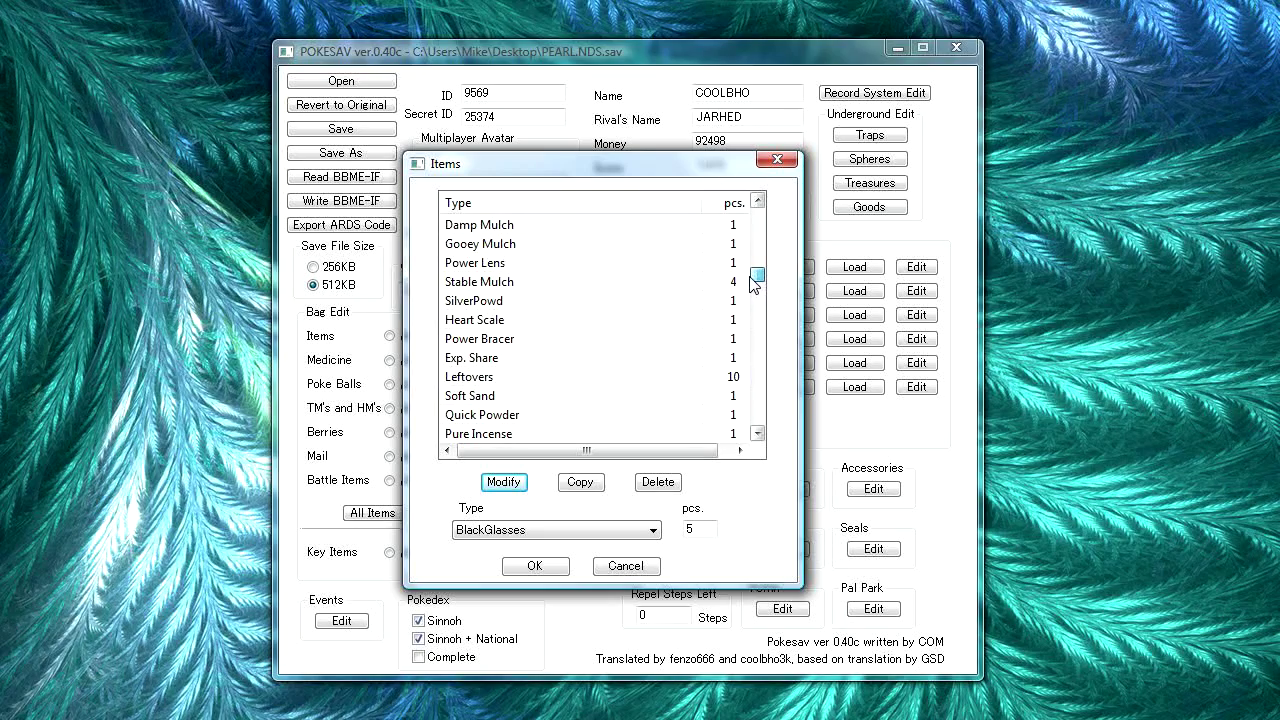
click(539, 377)
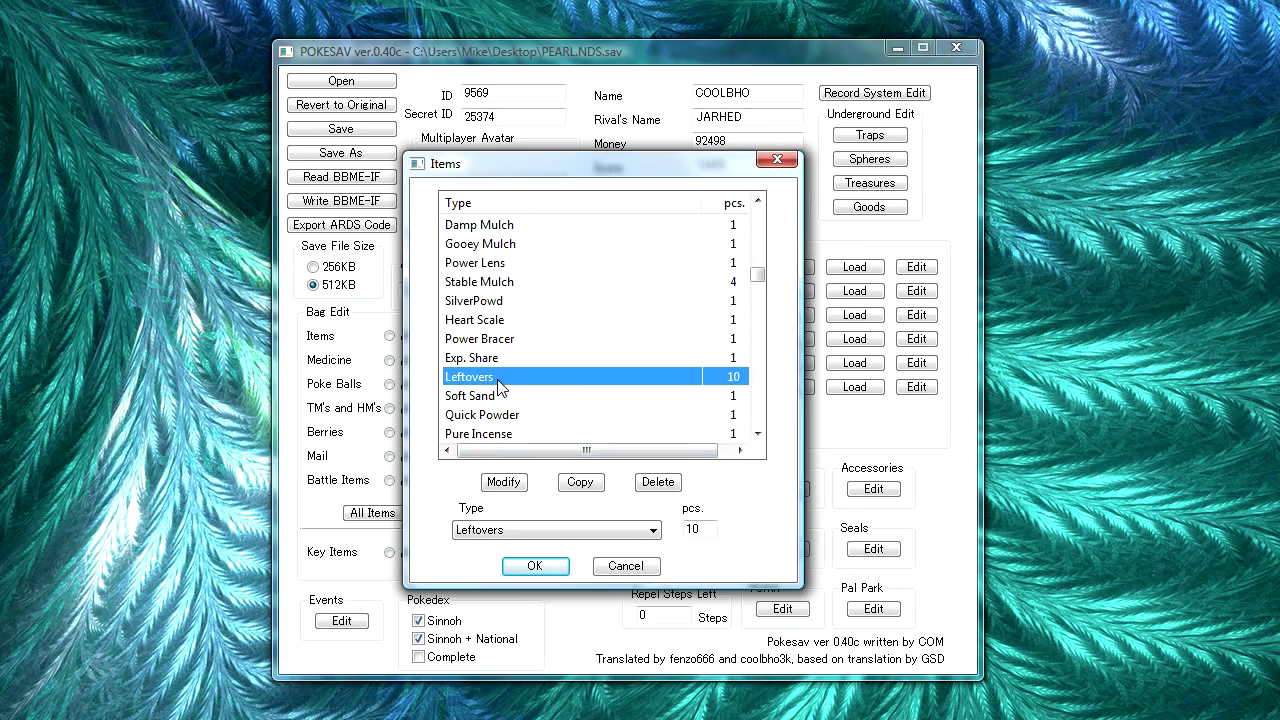
click(695, 530)
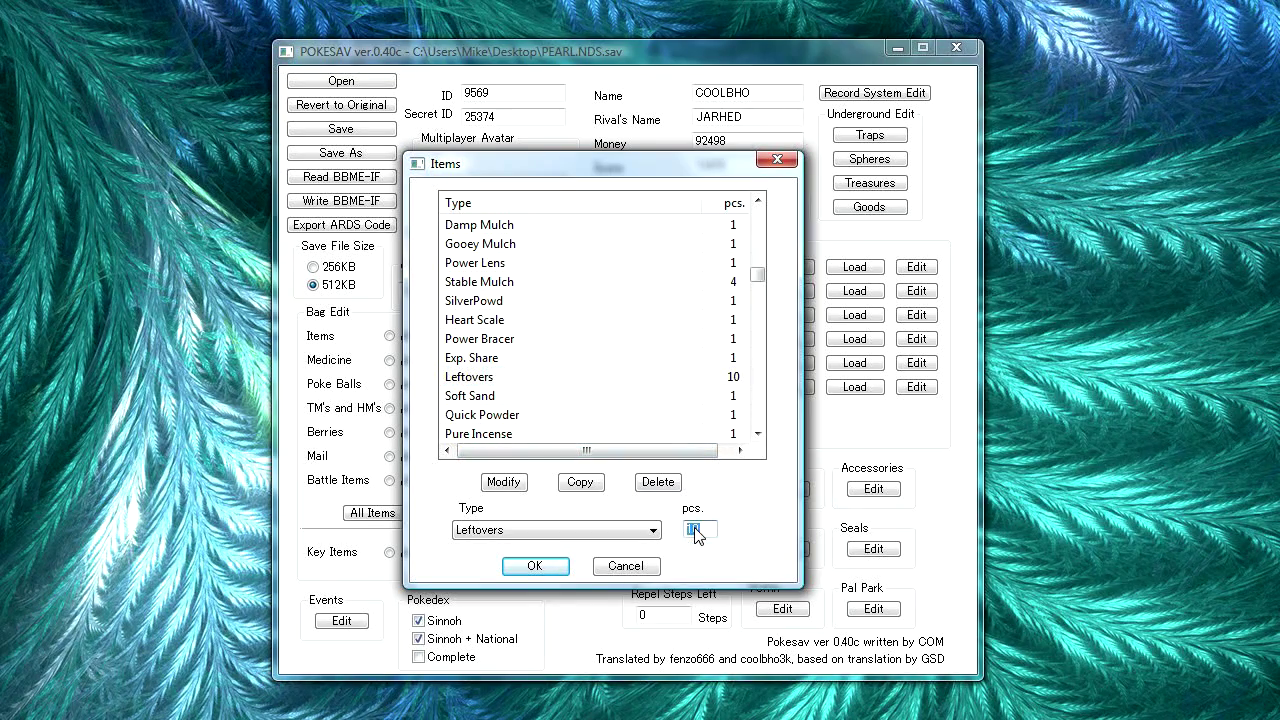
text(15)
click(504, 482)
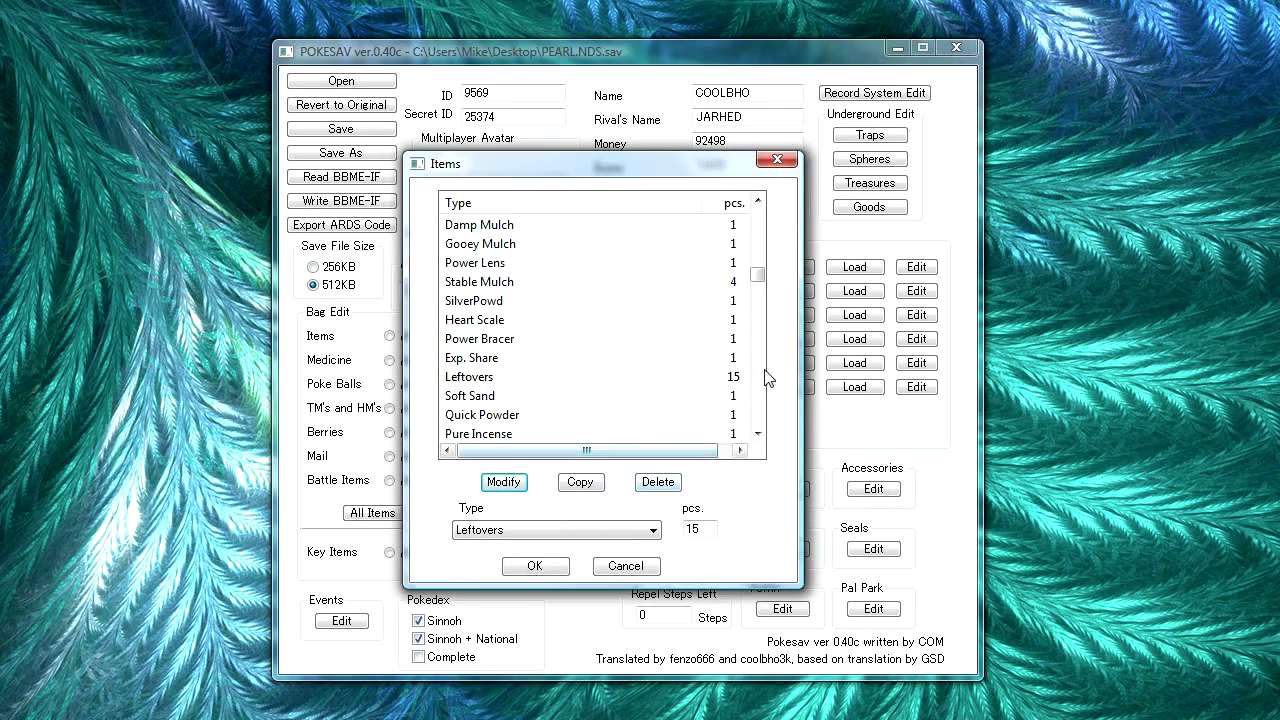
click(734, 377)
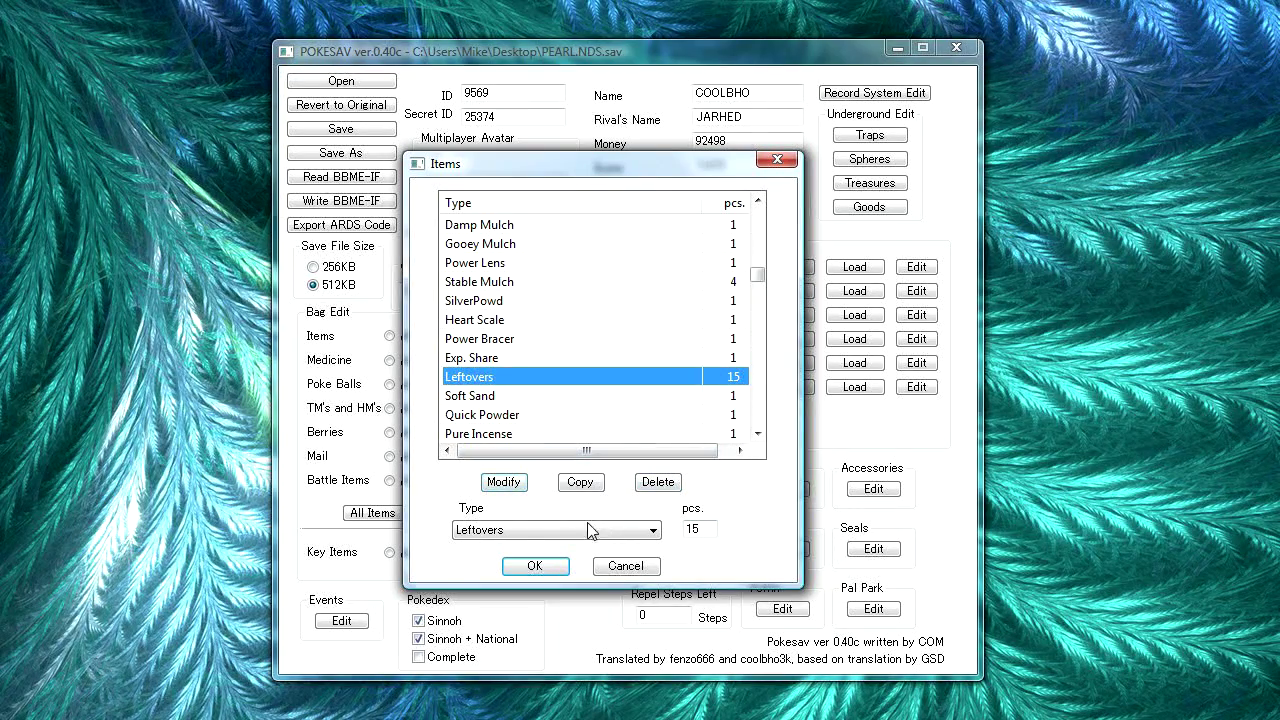
click(536, 567)
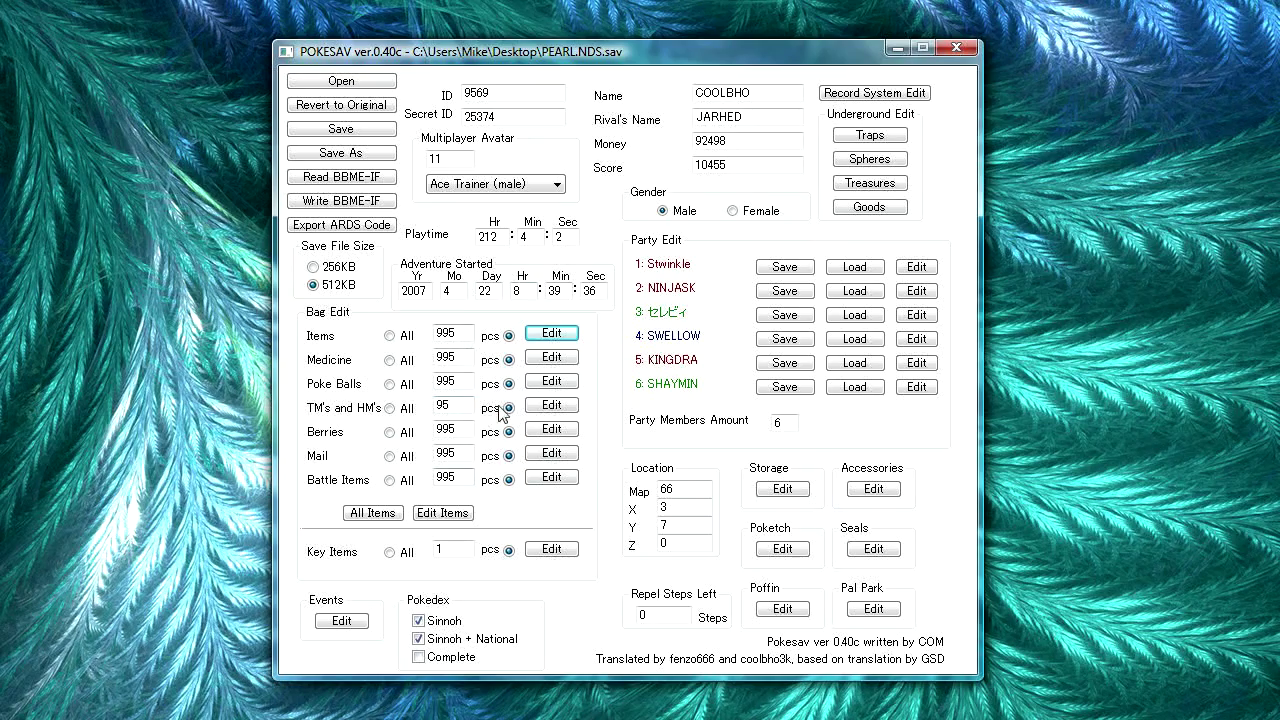
Step: Open and close the Medicine and Poke Balls pocket editors without changes
click(551, 357)
click(541, 566)
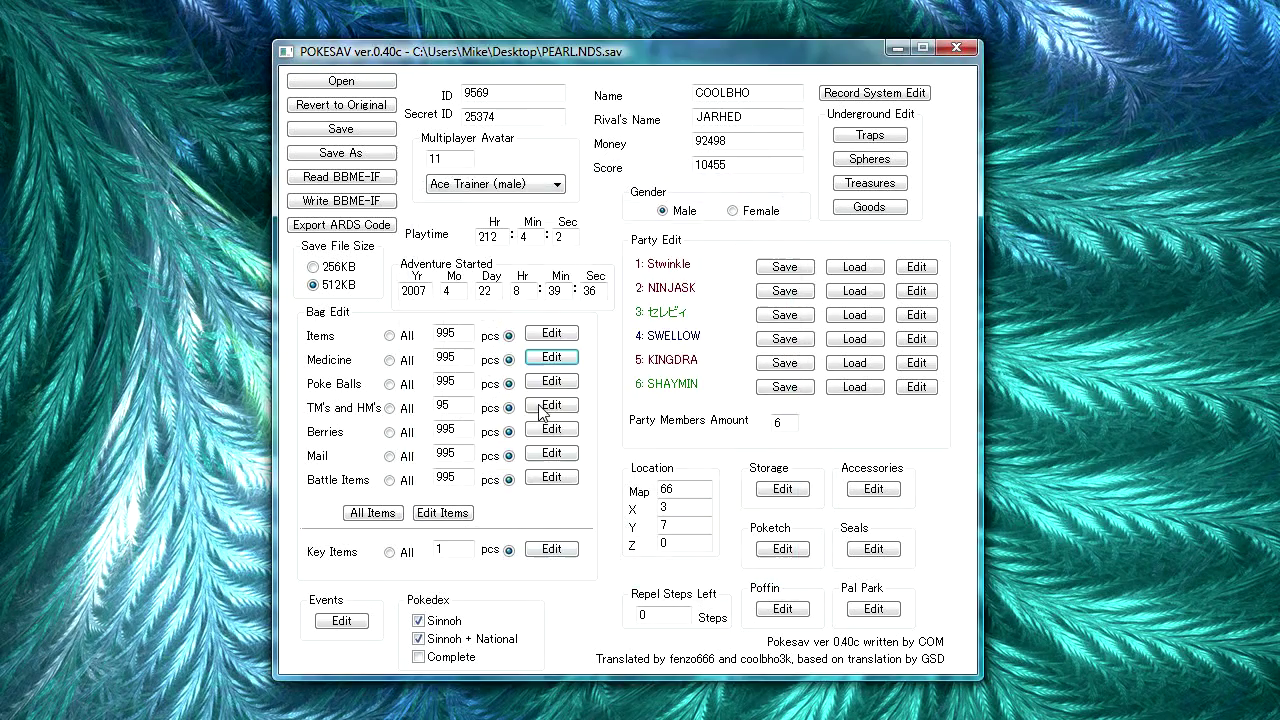
click(548, 384)
click(533, 563)
Step: Toggle the Pokédex Complete option on and back off, leaving it unchecked
double_click(438, 628)
double_click(433, 648)
click(436, 666)
click(420, 660)
click(418, 658)
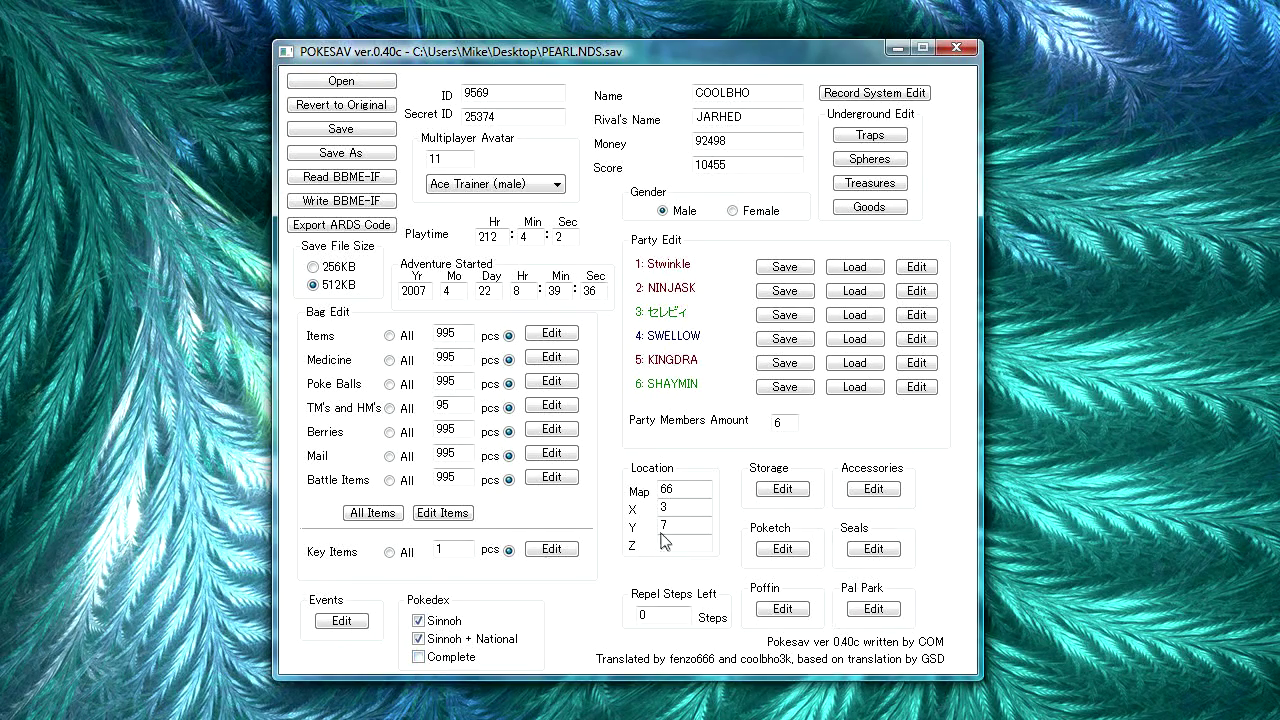
Step: Check the trainer name, trainer ID and secret ID, then edit party member KINGDRA
double_click(766, 94)
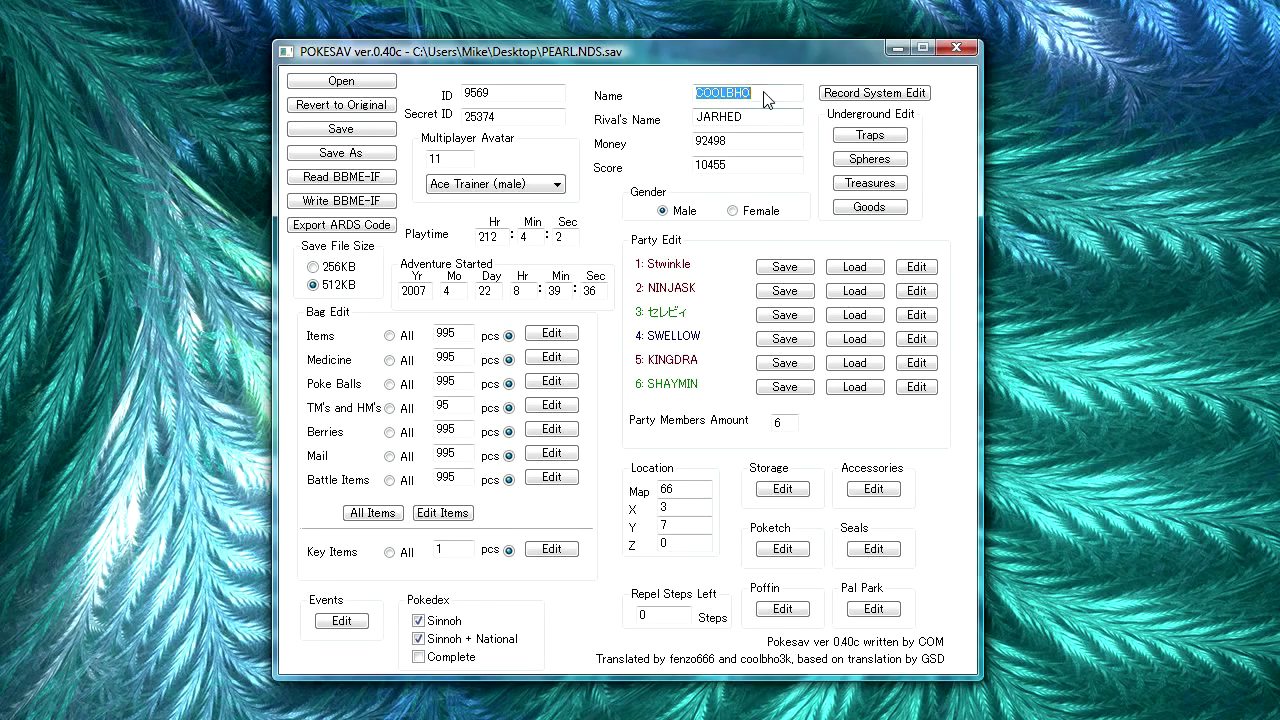
double_click(508, 94)
double_click(514, 117)
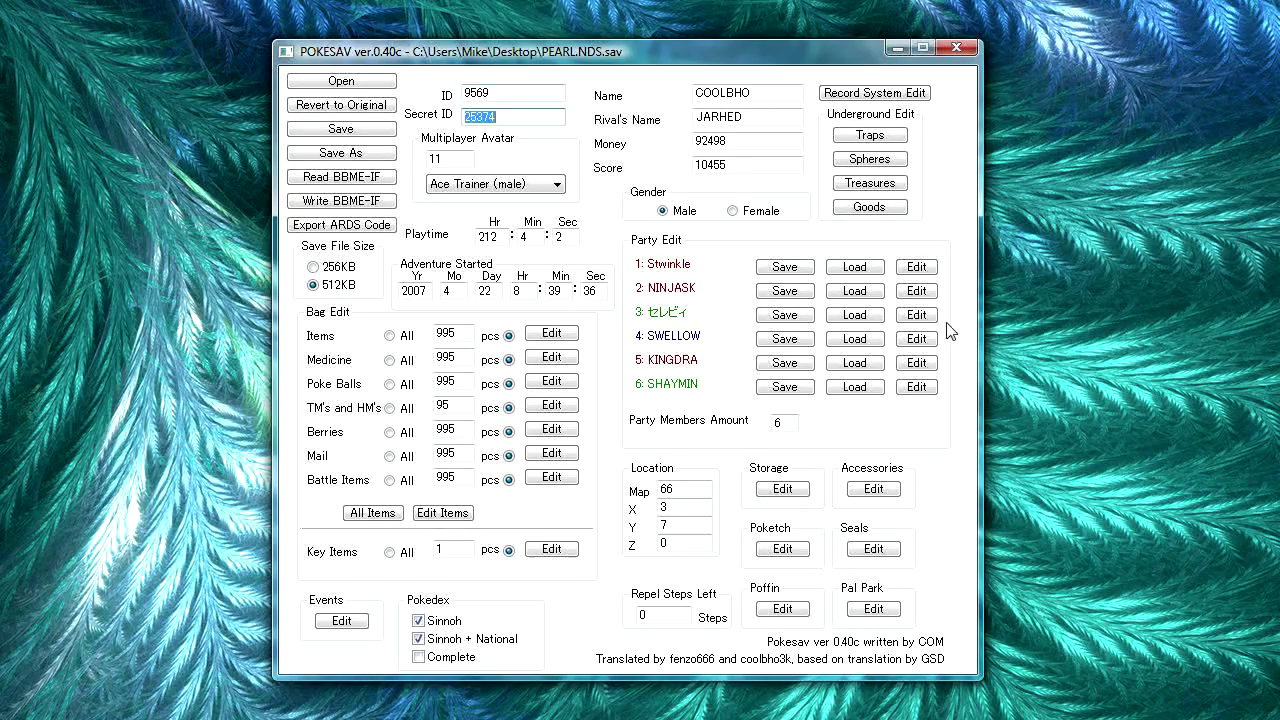
click(917, 364)
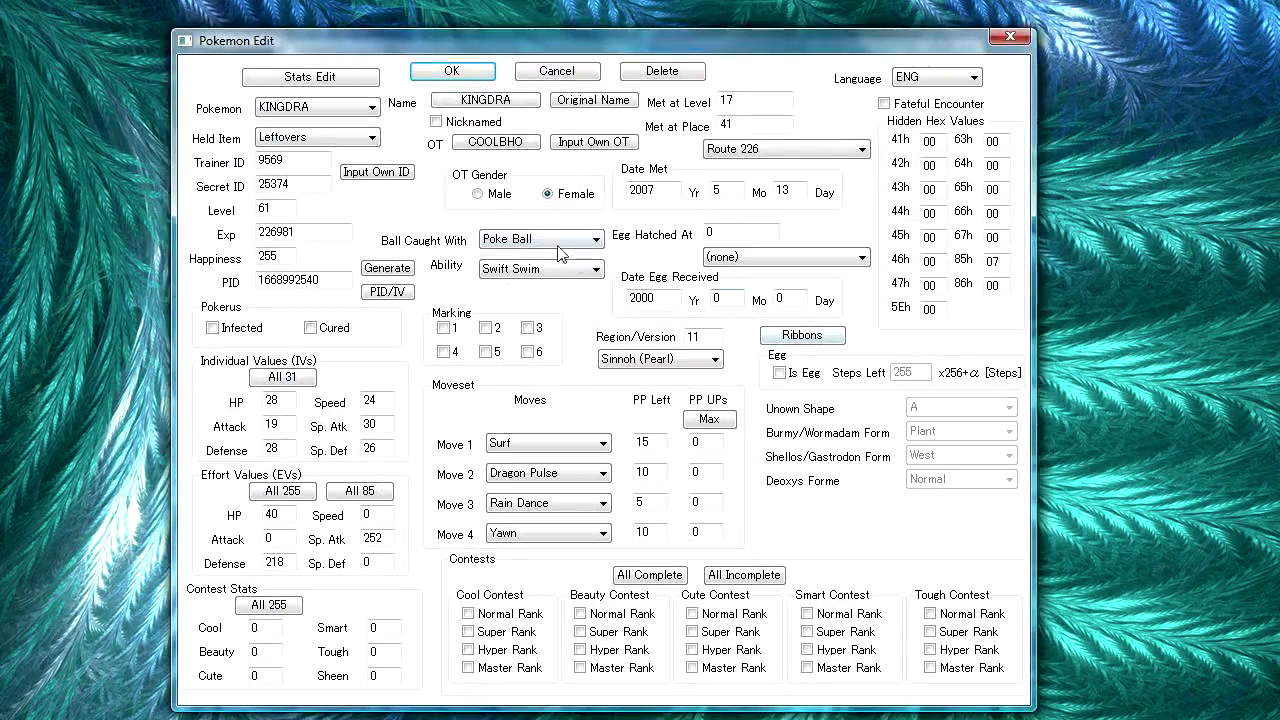
Step: Move the KINGDRA editor aside, inspect its secret ID unchanged, and close it
drag(533, 28, 927, 0)
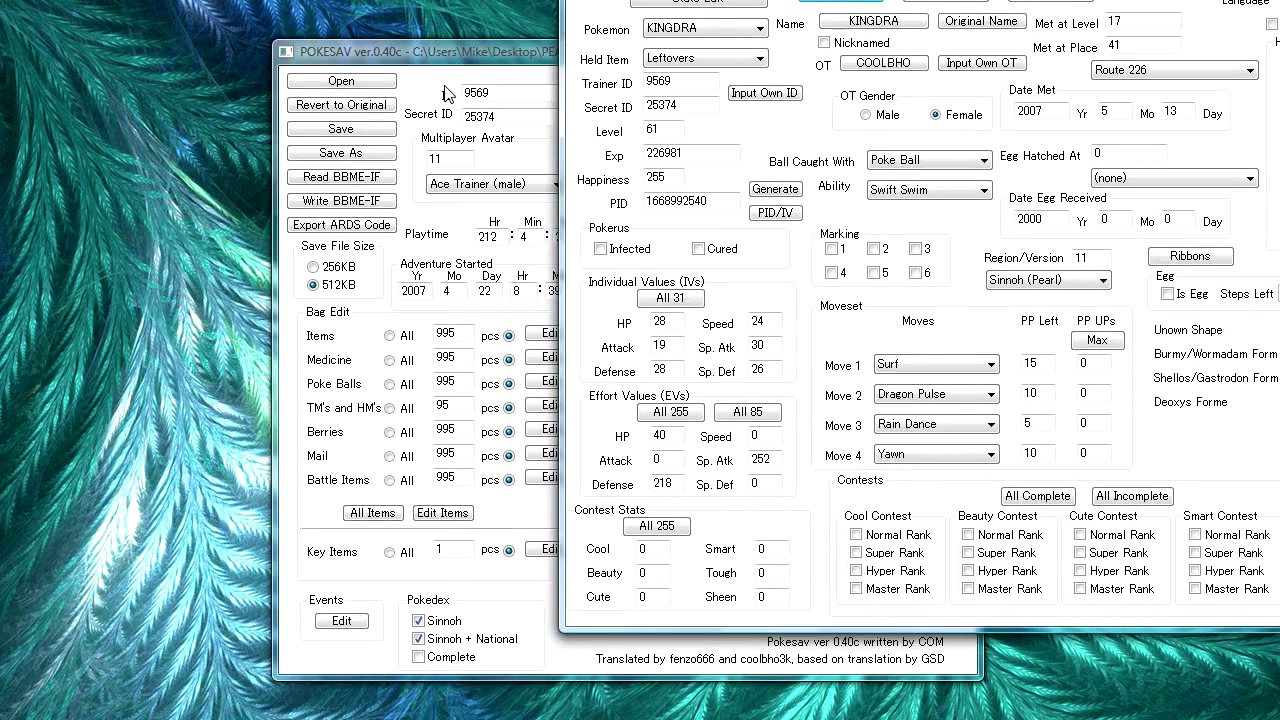
double_click(673, 108)
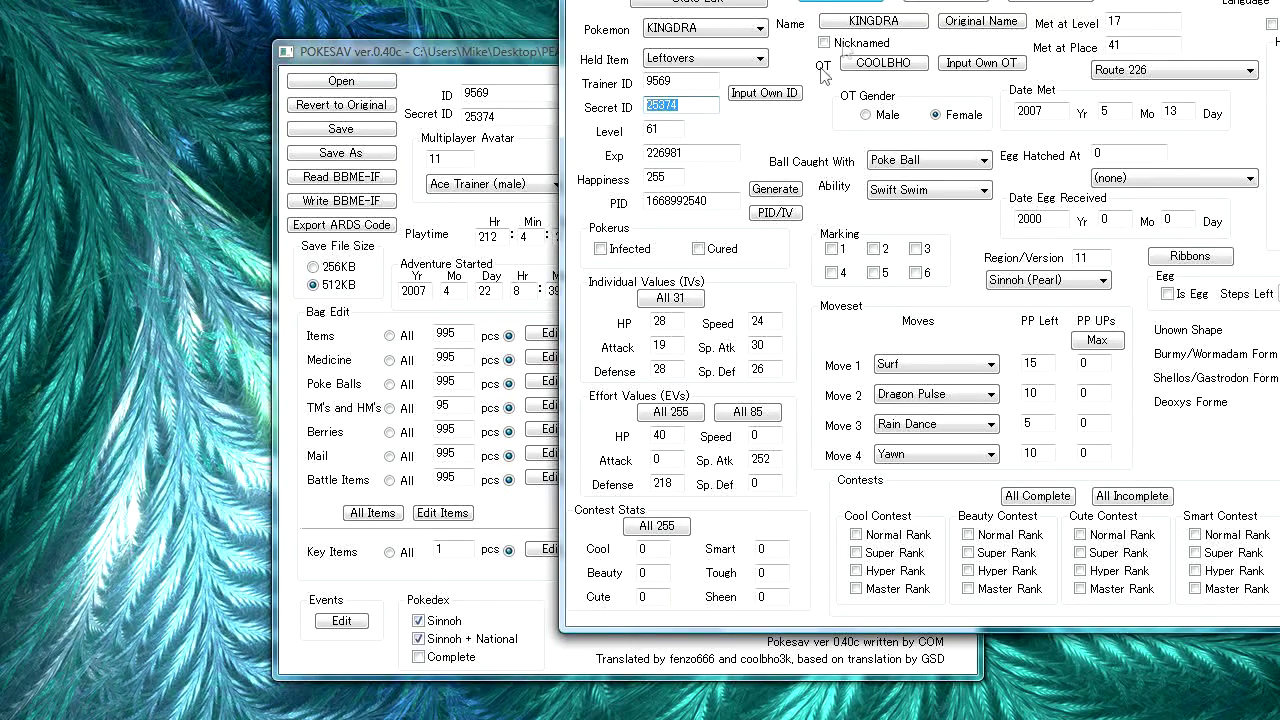
click(703, 112)
click(830, 5)
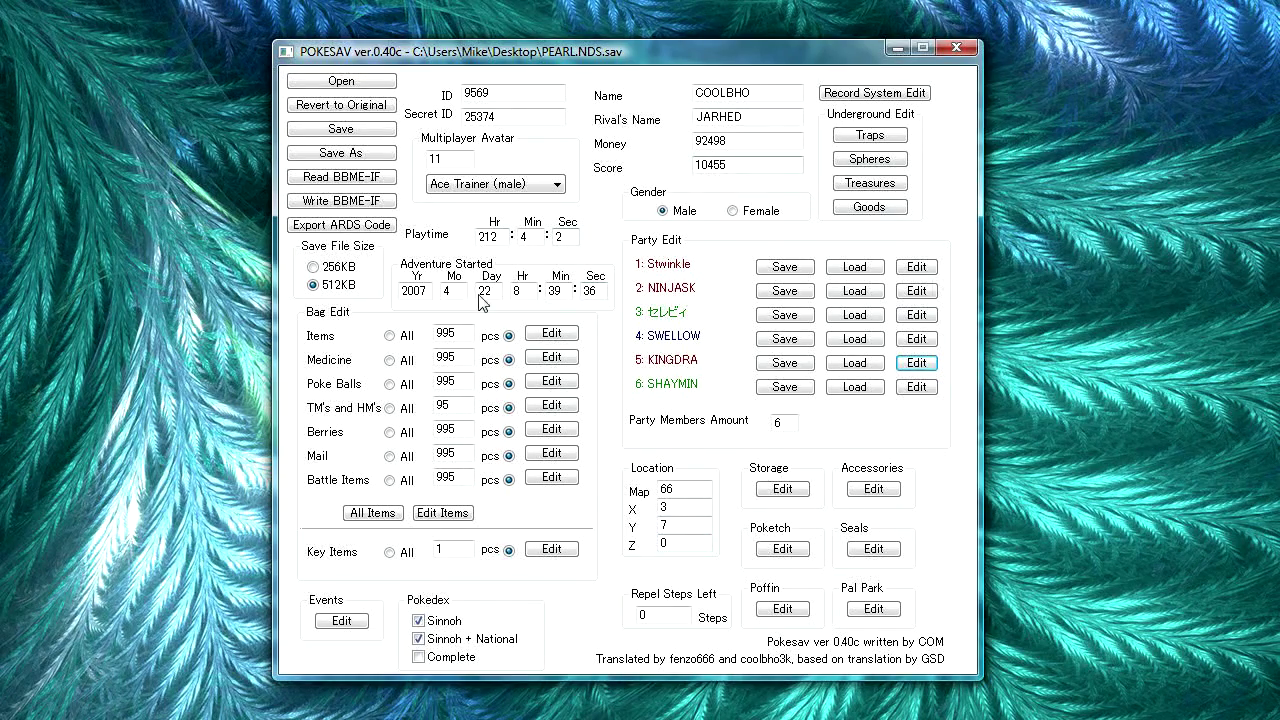
double_click(722, 118)
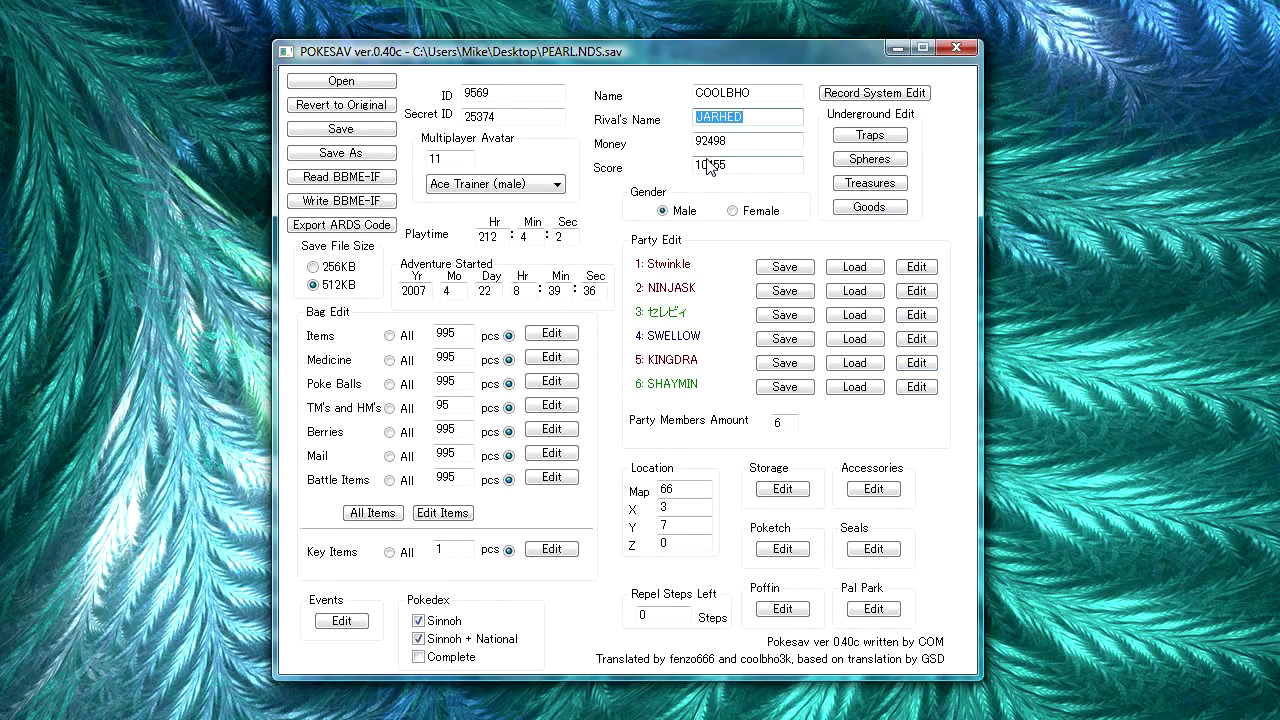
key(Tab)
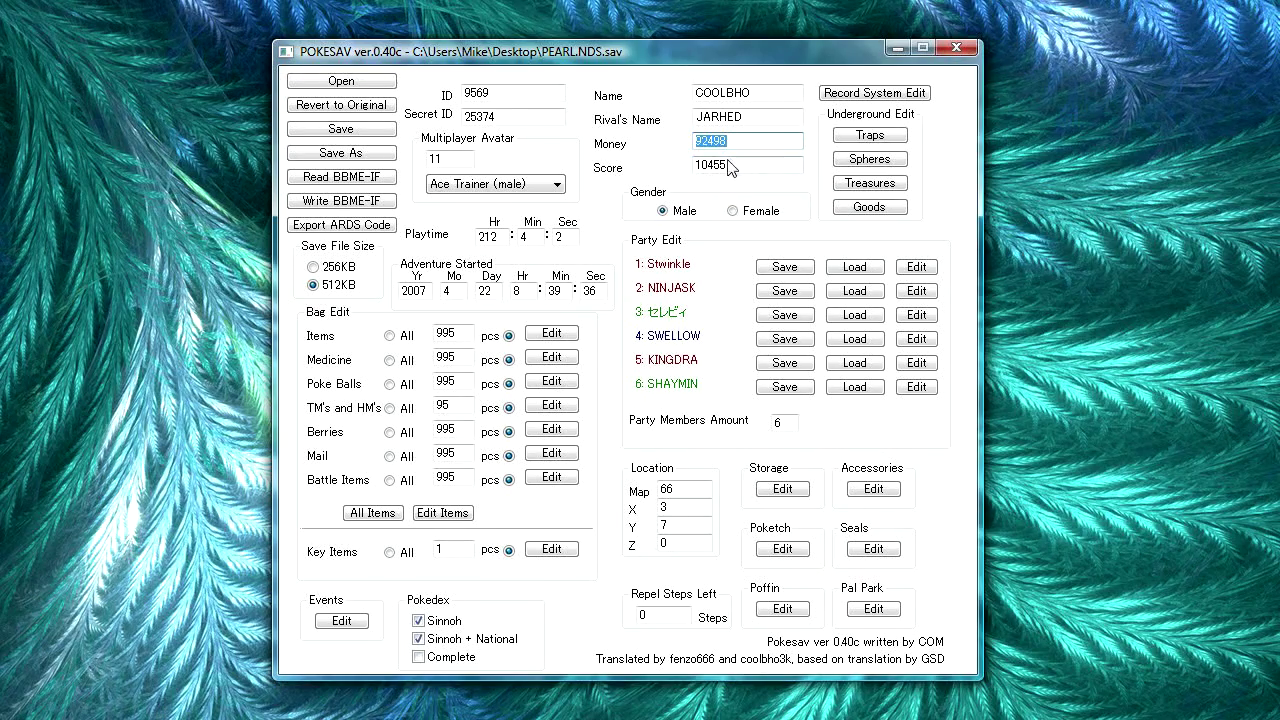
drag(700, 168, 757, 172)
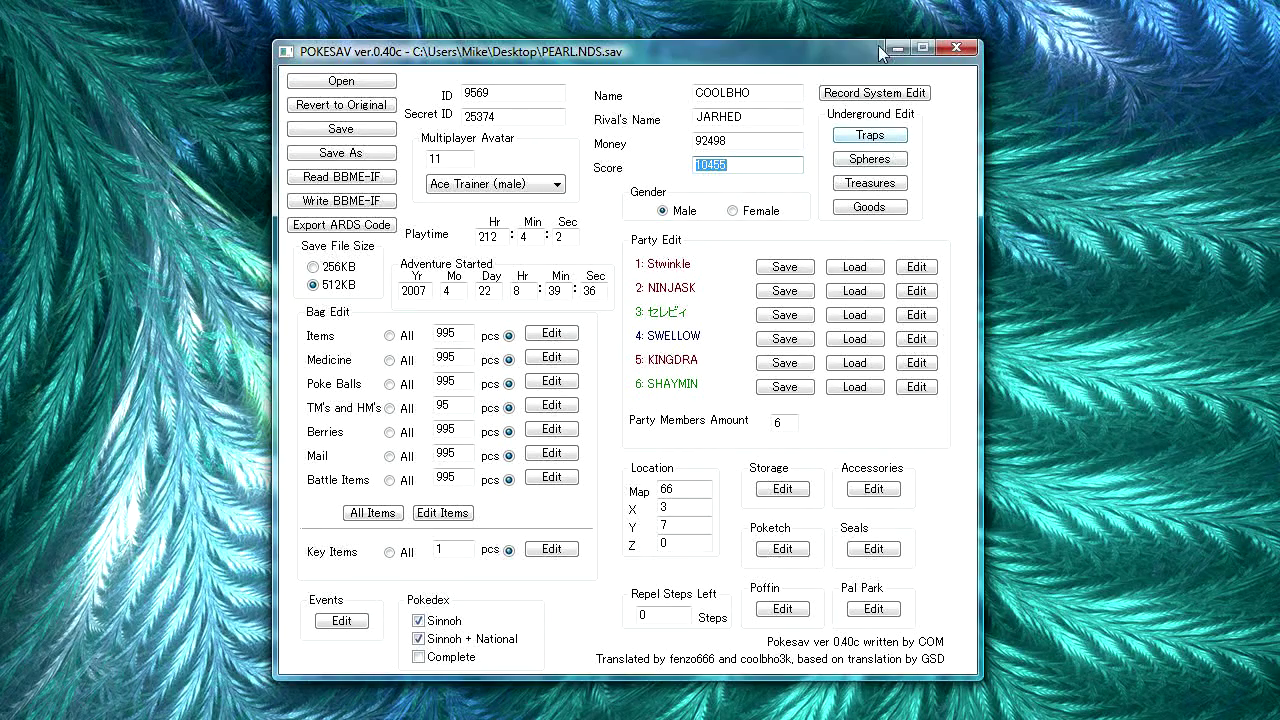
click(869, 100)
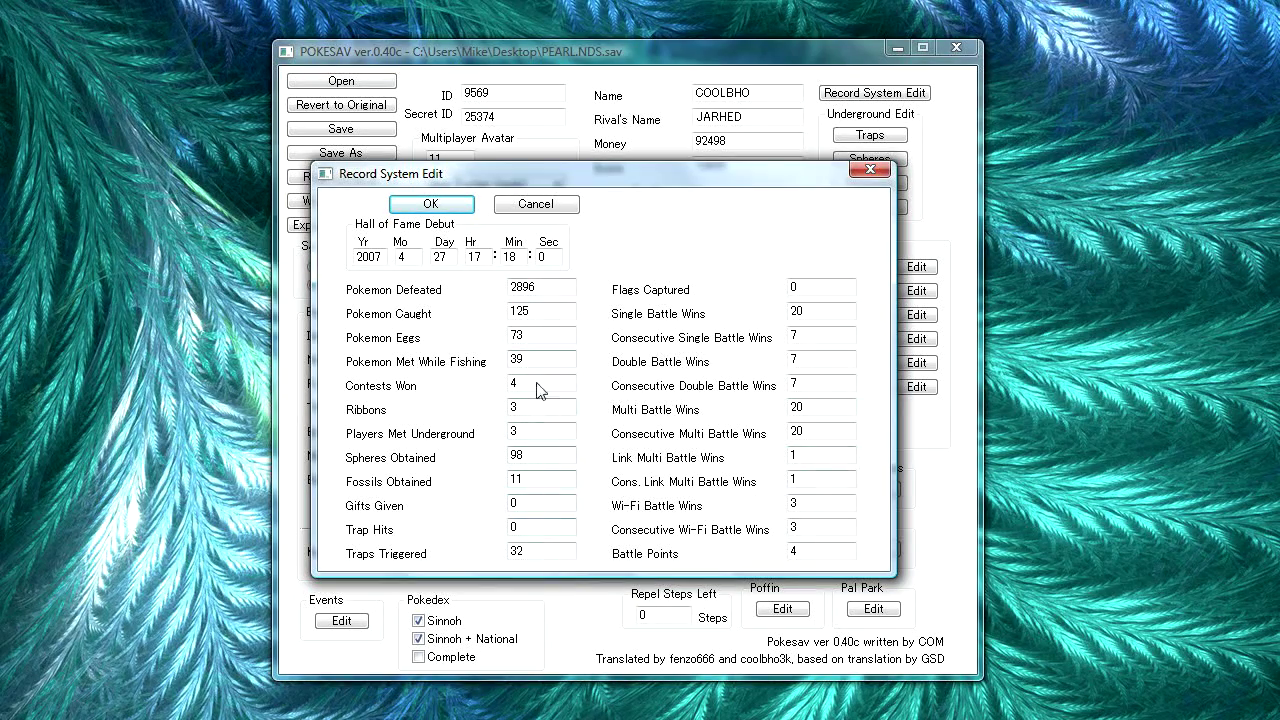
click(430, 204)
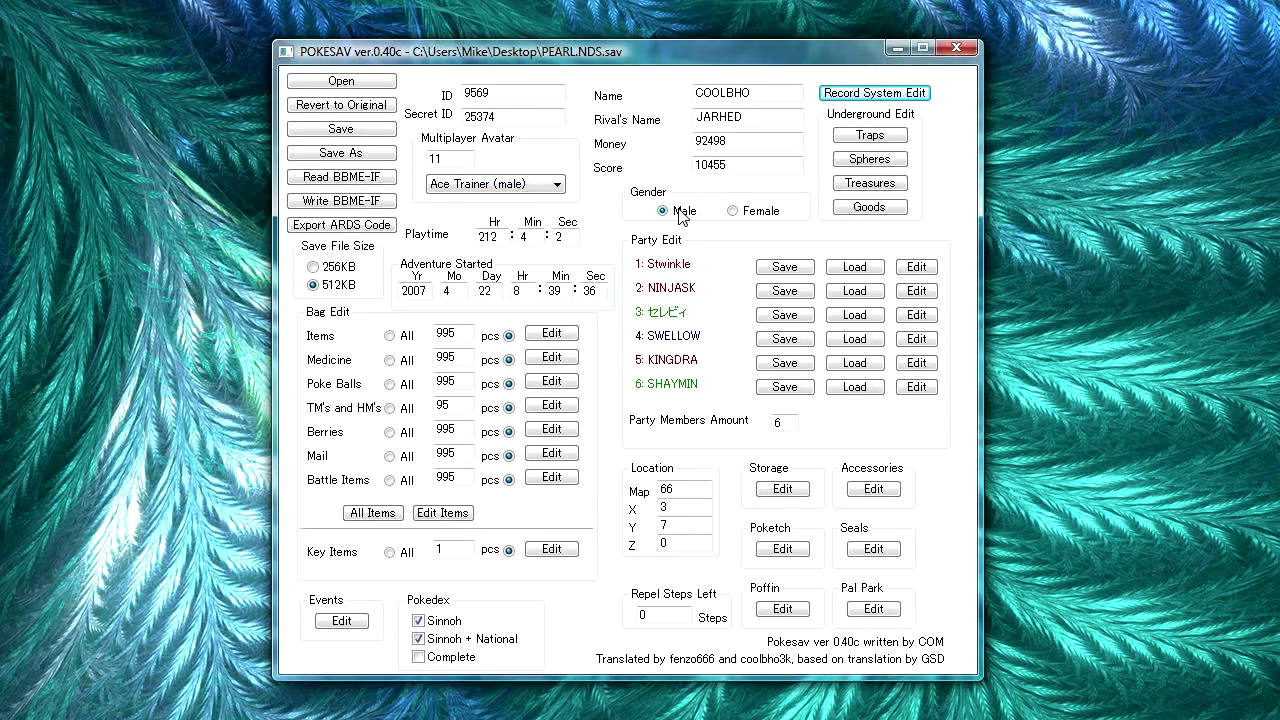
click(762, 218)
click(785, 422)
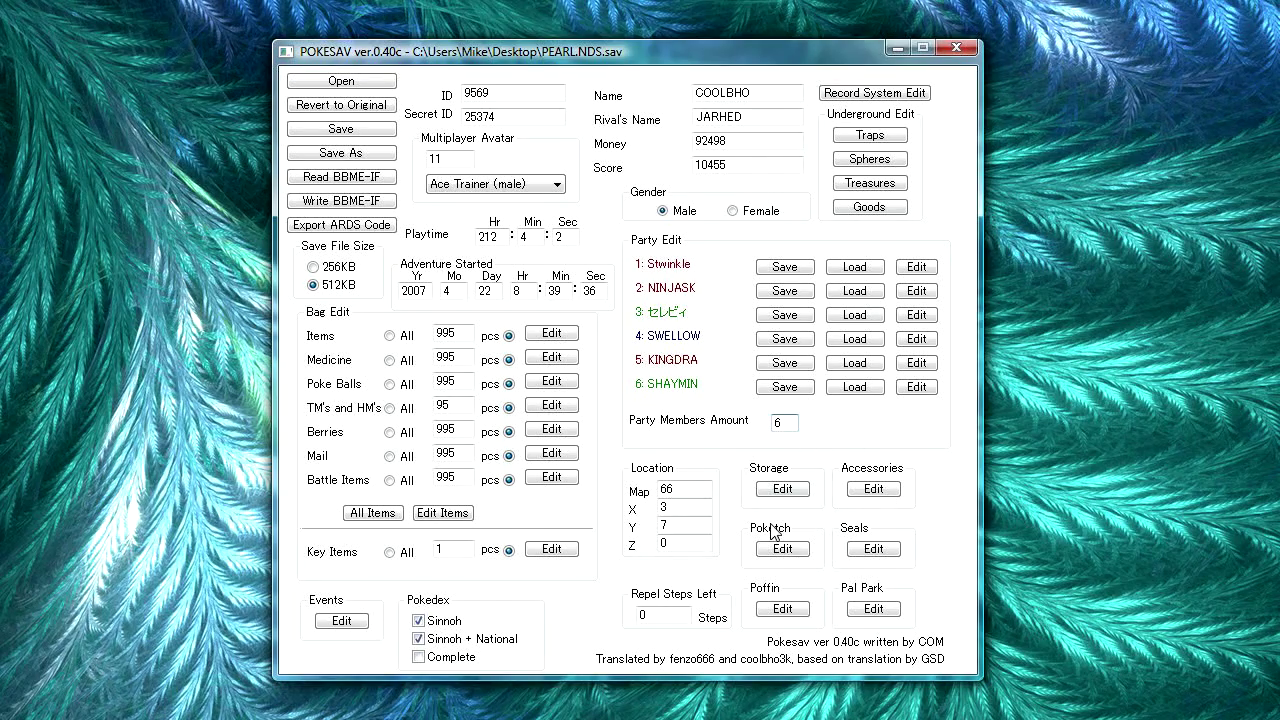
key(Tab)
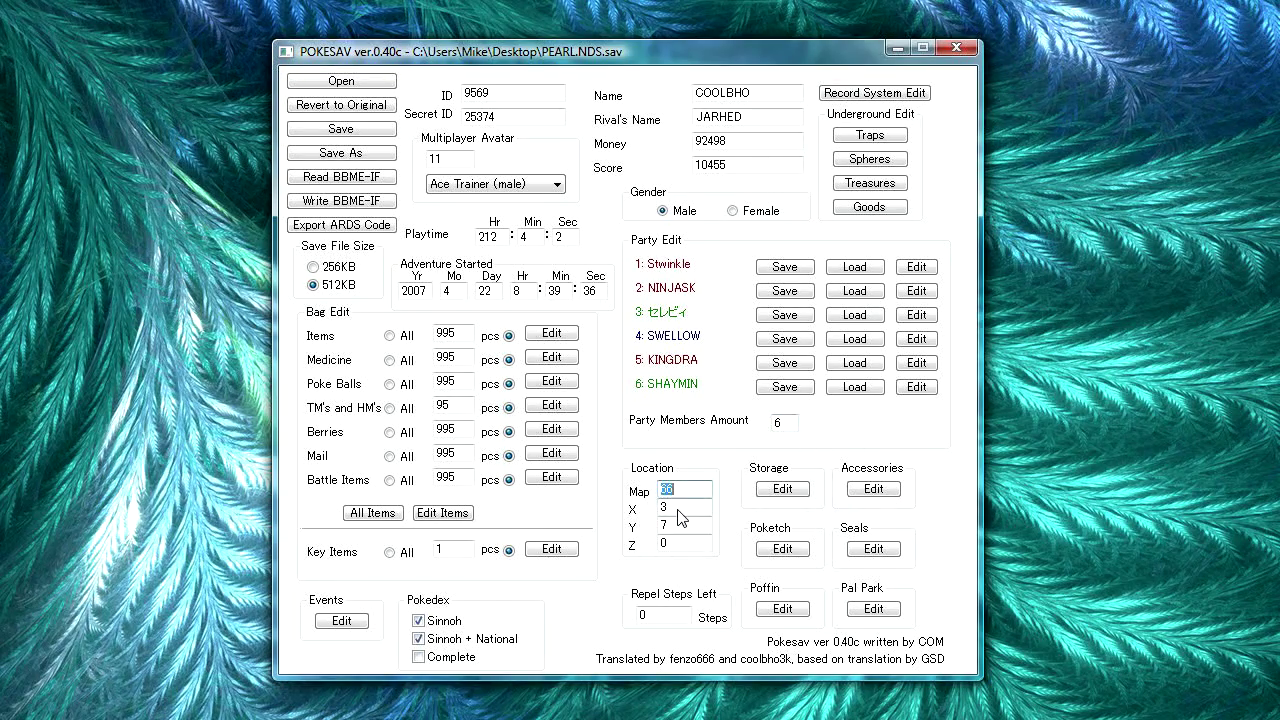
key(Tab)
key(Tab)
key(Tab)
key(shift+Tab)
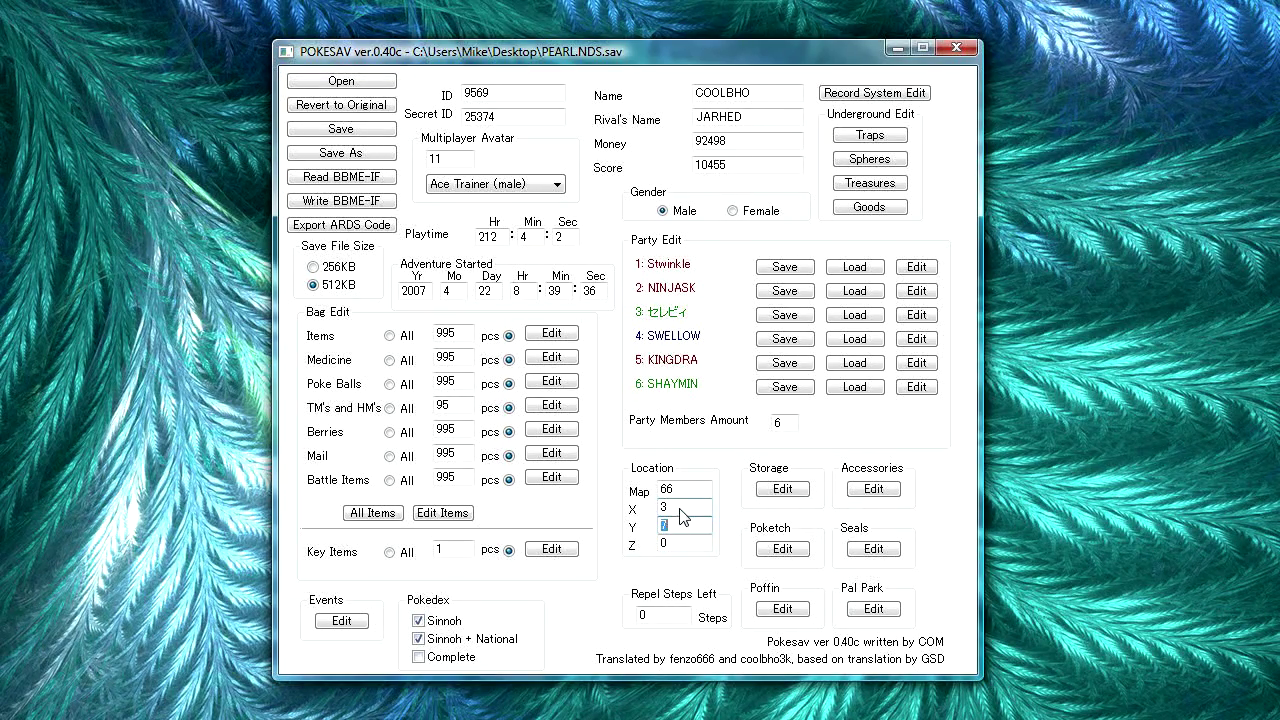
click(685, 509)
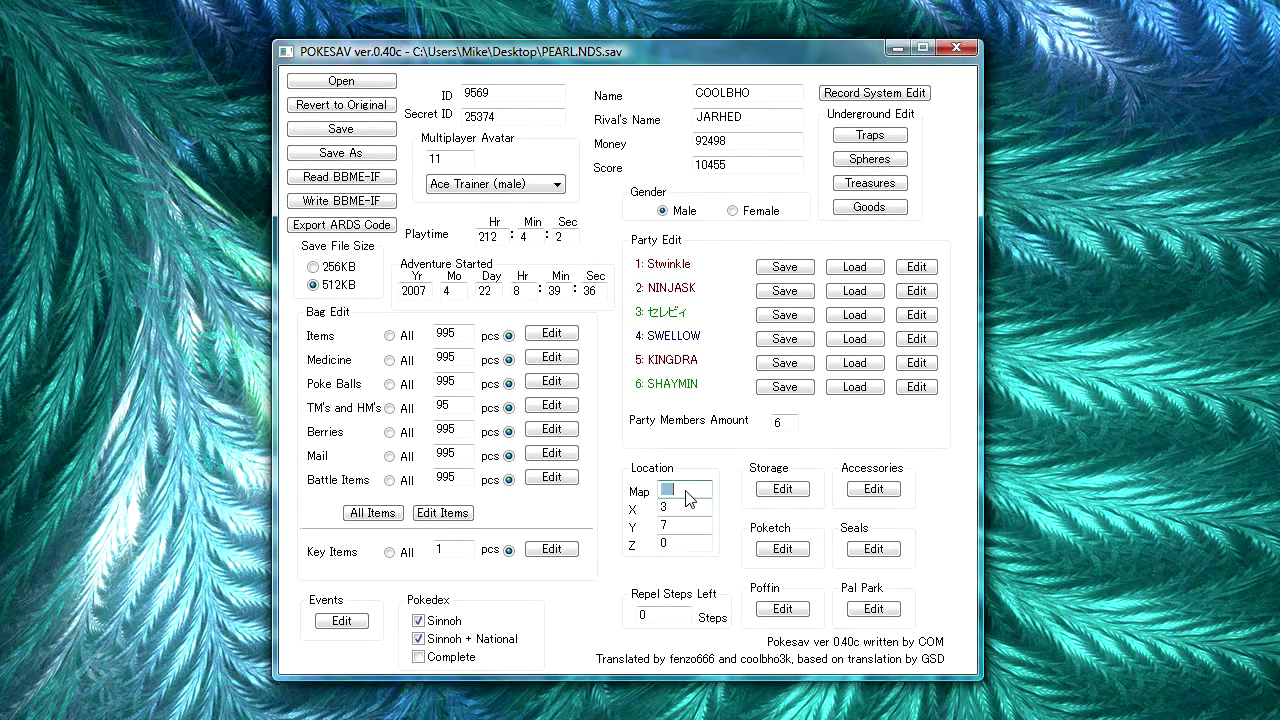
key(shift+Tab)
key(Tab)
key(Tab)
key(shift+Tab)
key(shift+Tab)
click(788, 489)
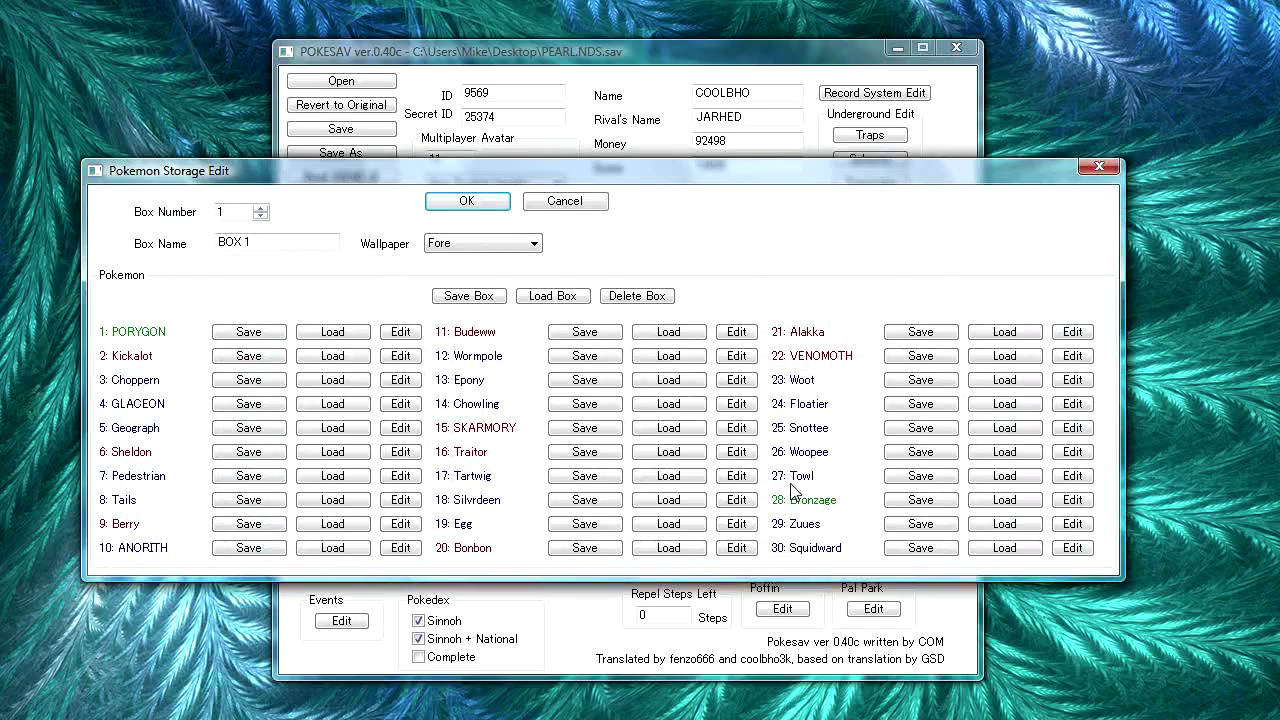
click(260, 209)
click(260, 209)
click(260, 209)
click(260, 209)
click(262, 217)
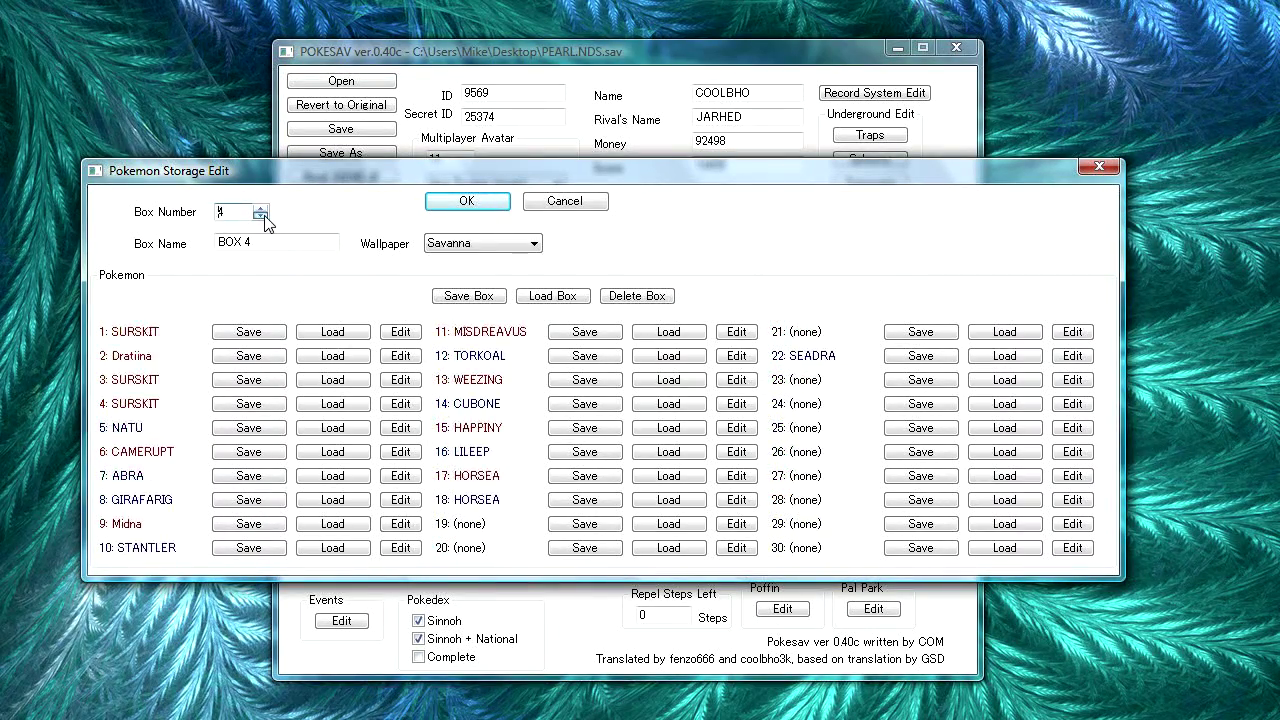
click(261, 216)
click(261, 216)
click(261, 216)
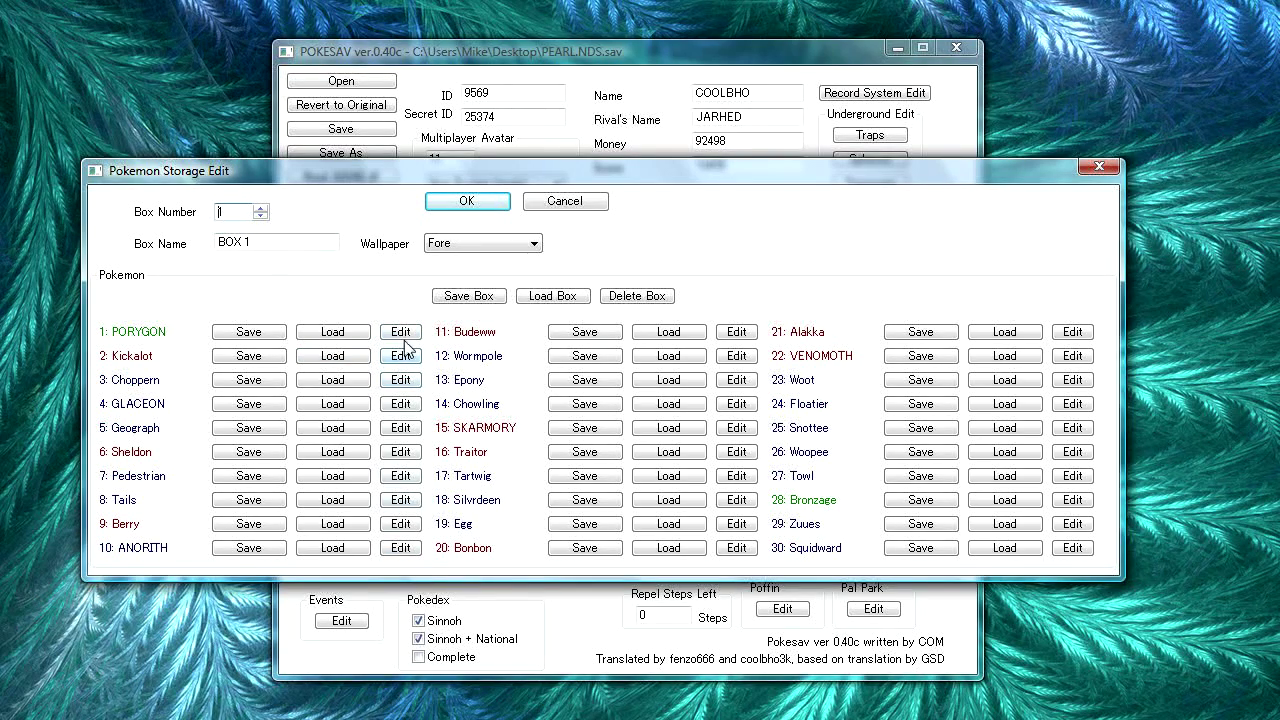
click(458, 246)
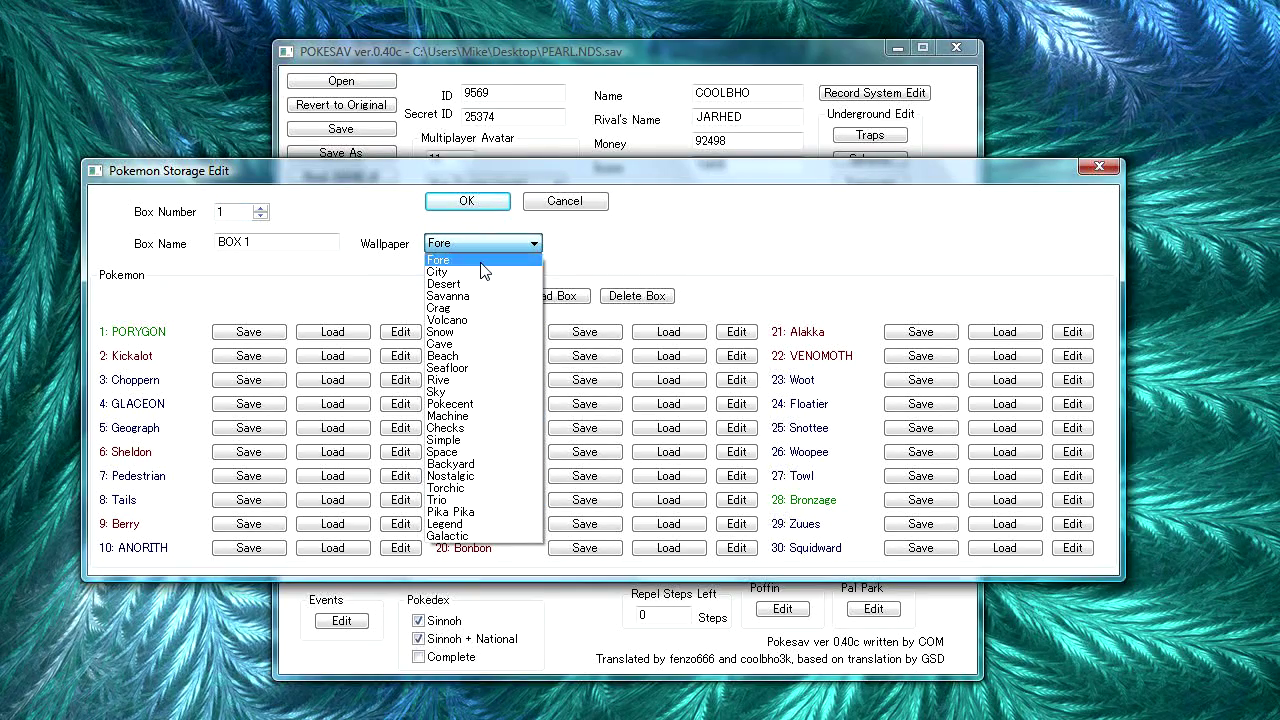
click(460, 260)
click(472, 203)
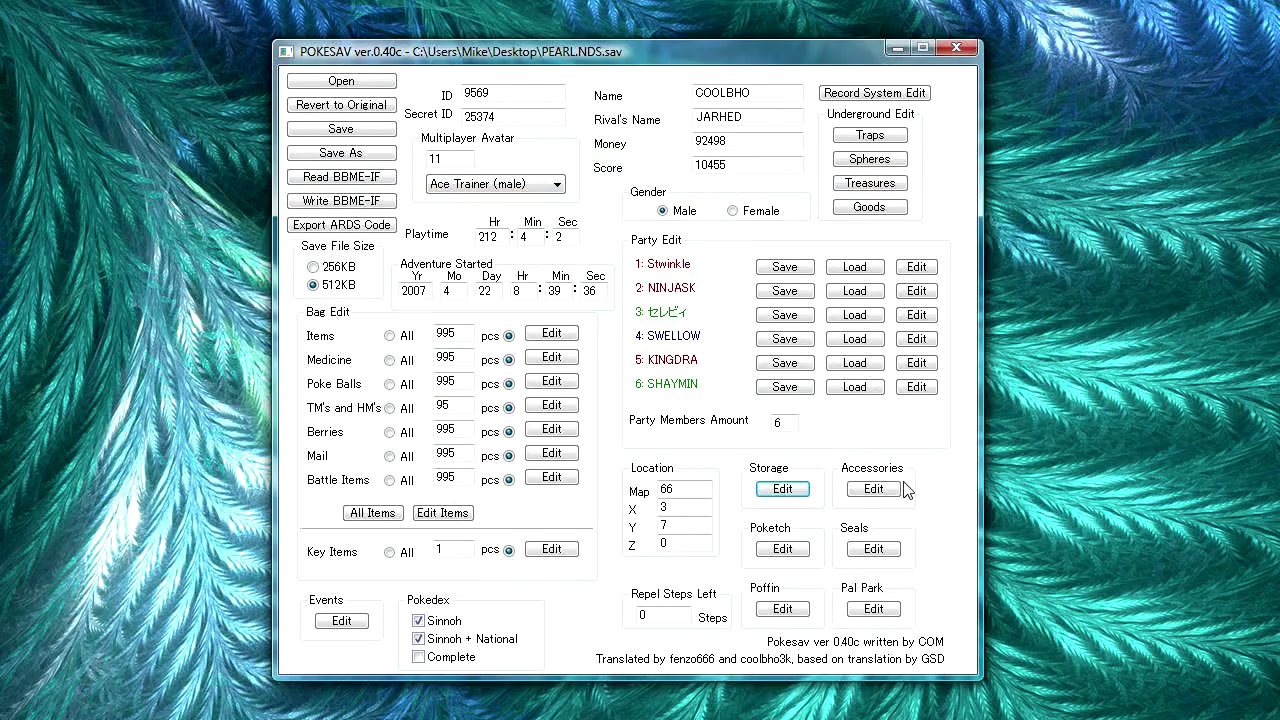
click(782, 552)
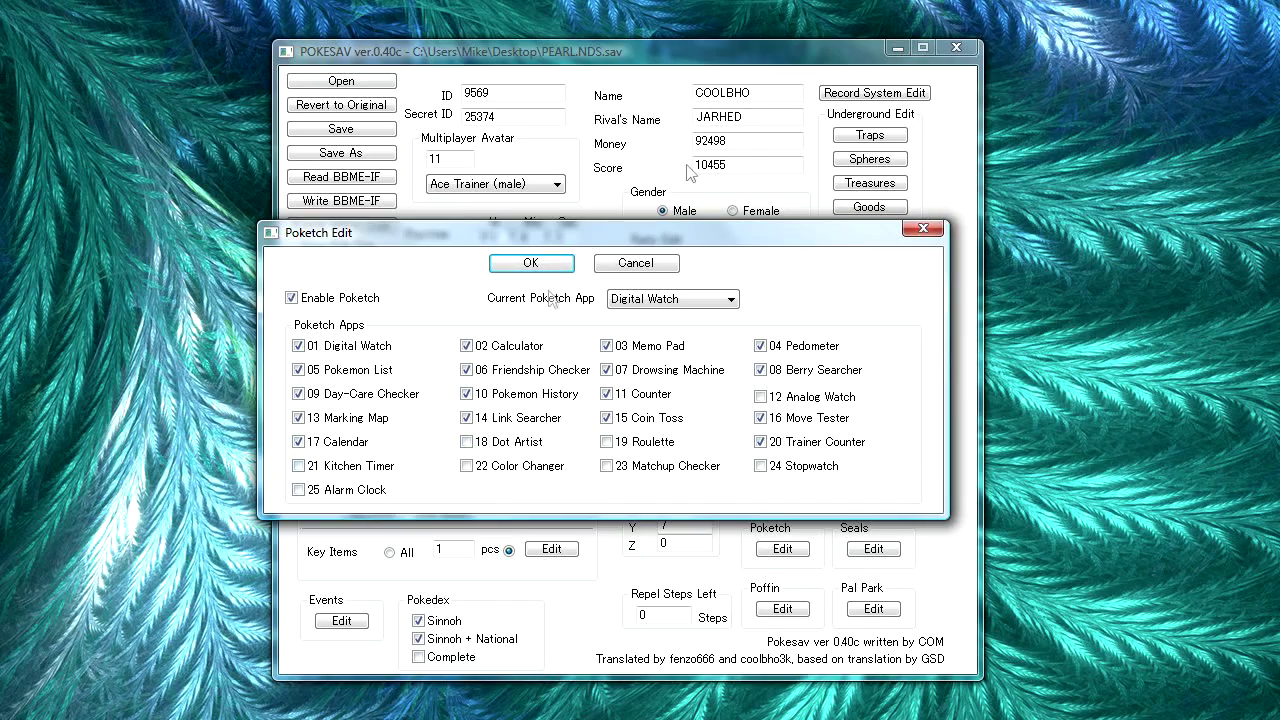
click(530, 263)
click(876, 552)
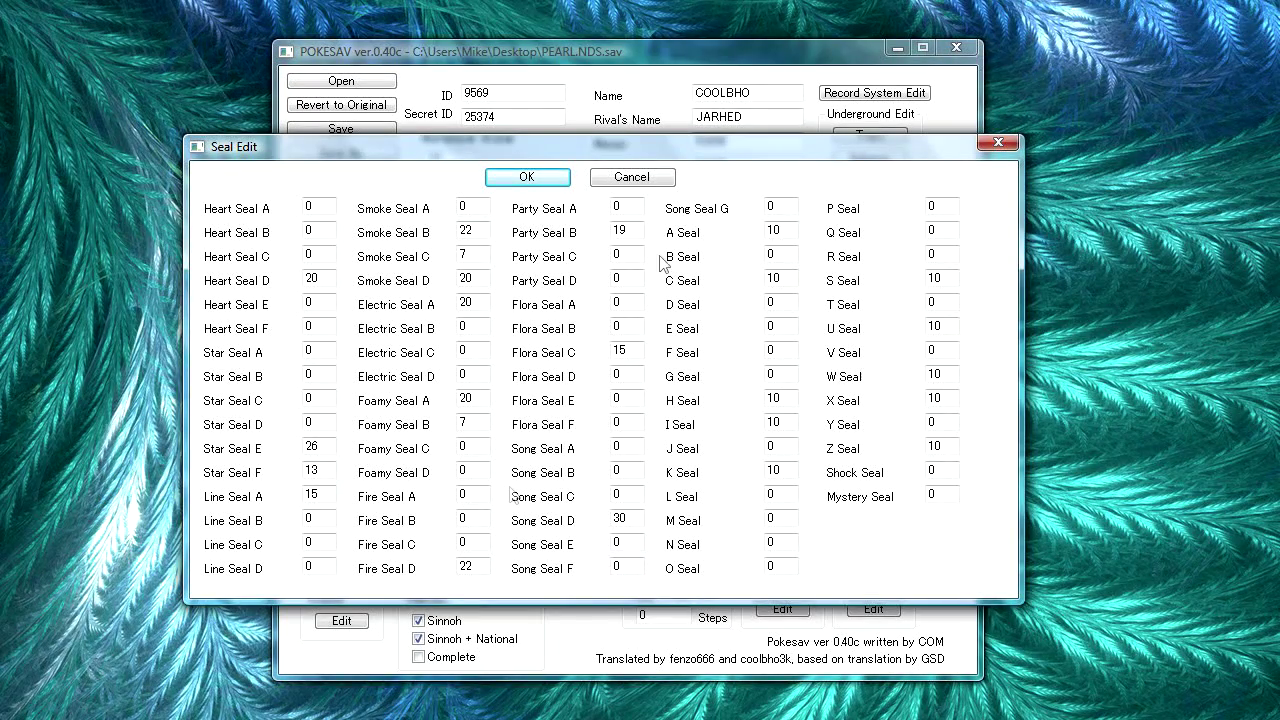
click(515, 181)
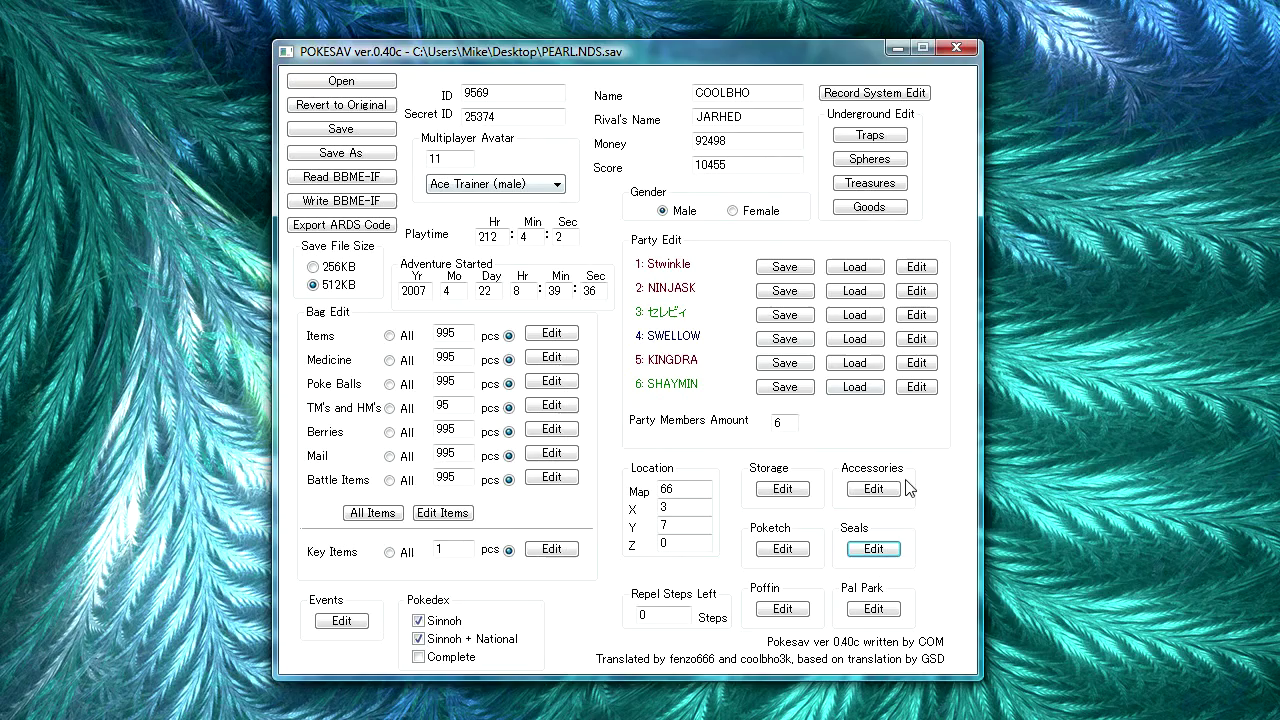
click(873, 490)
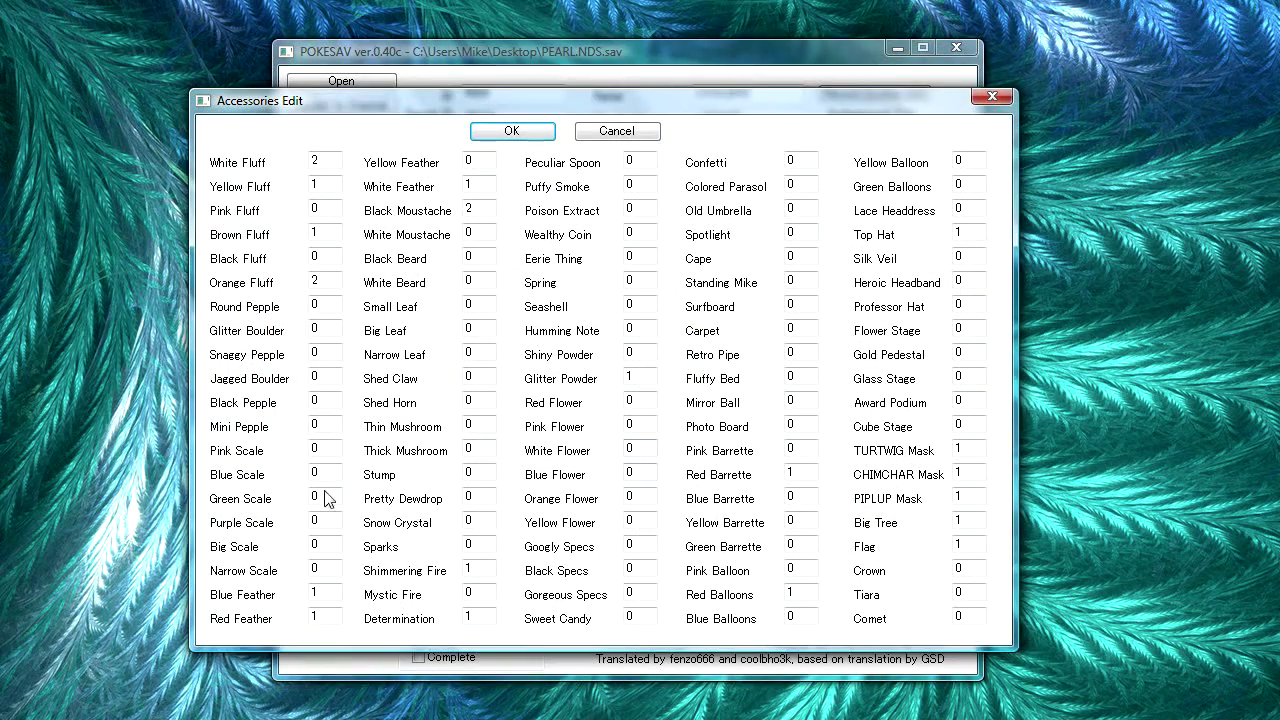
click(513, 132)
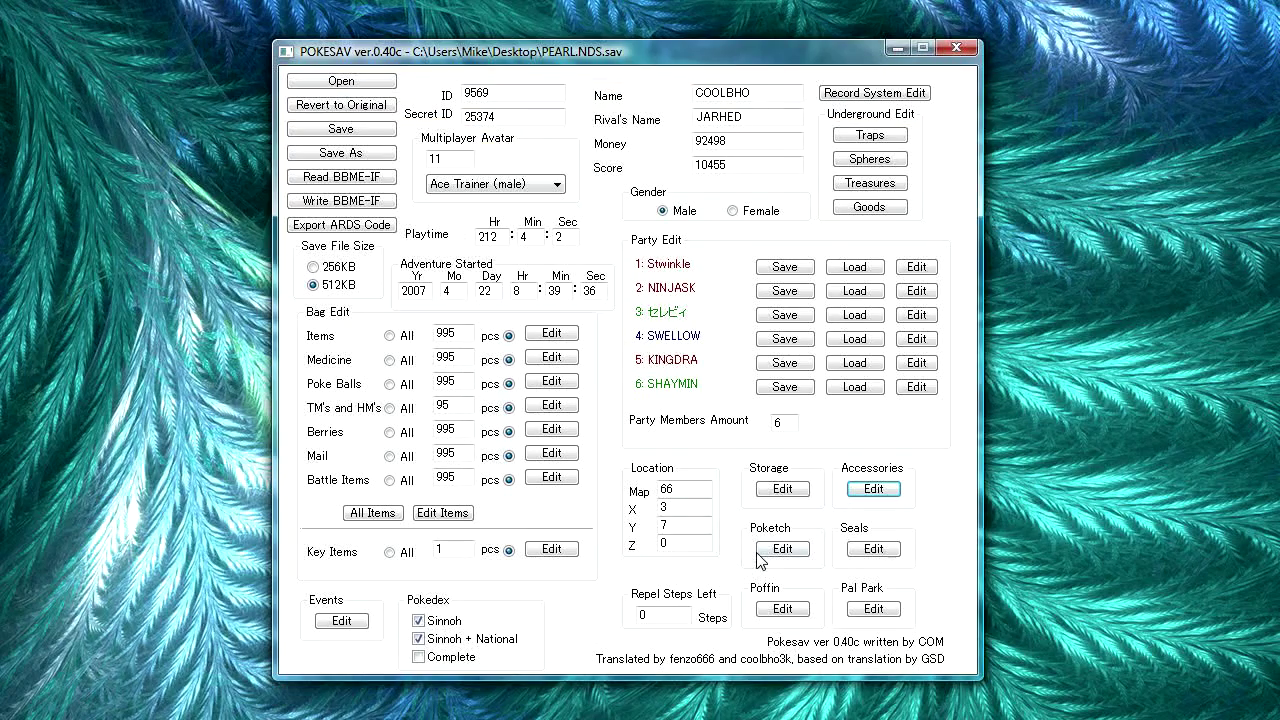
Step: Fill the first empty poffin slot with a Dry poffin, Dry/Beauty 15 and Smooth 29, and confirm
click(784, 612)
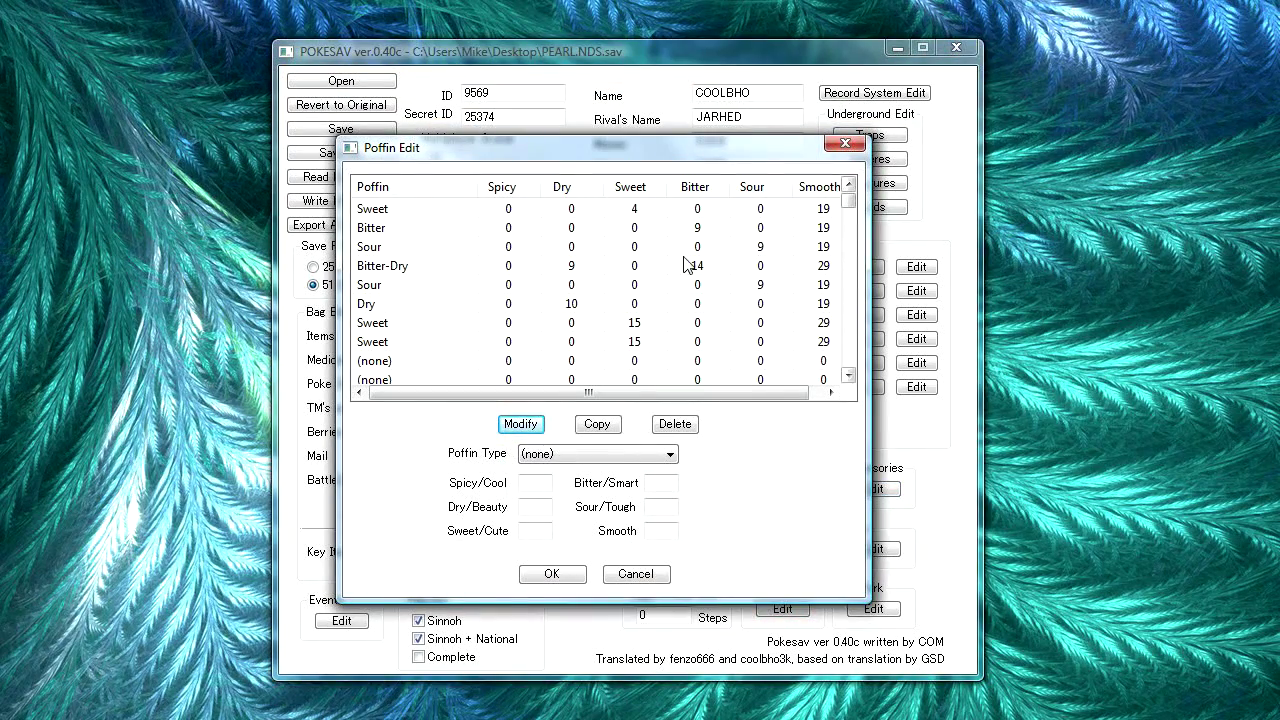
click(530, 508)
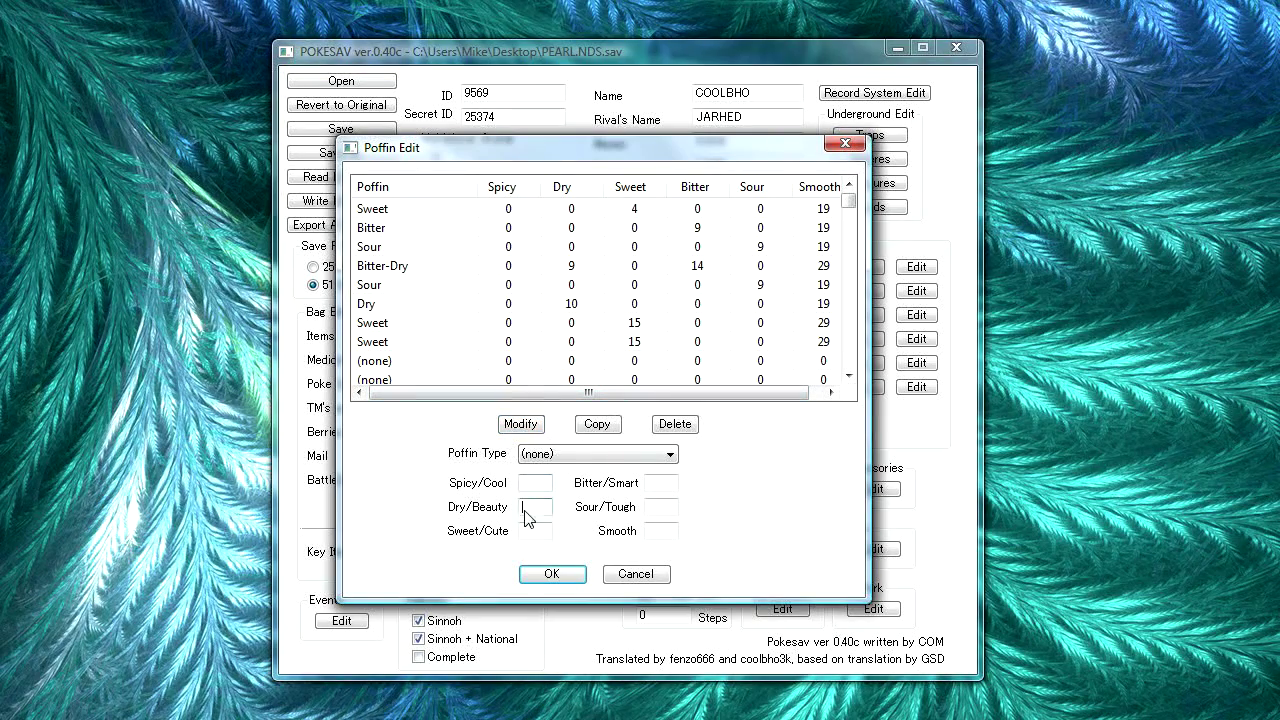
click(433, 362)
click(600, 454)
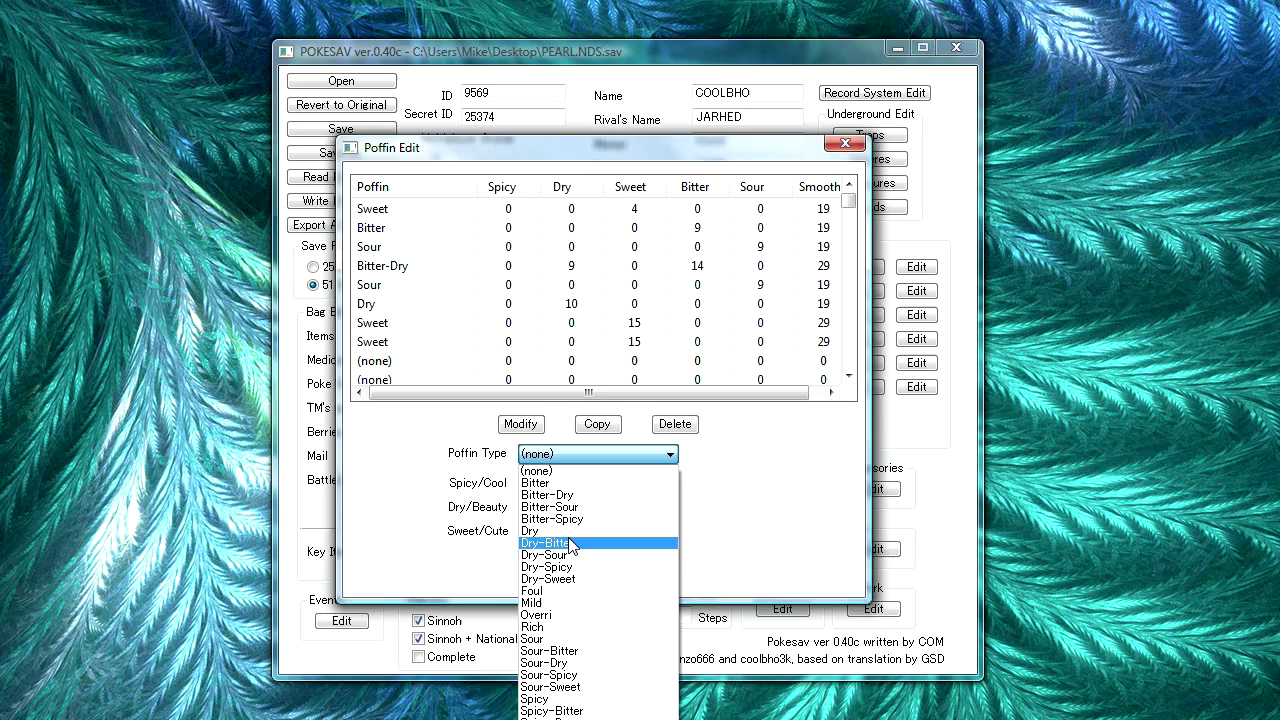
click(564, 531)
double_click(537, 509)
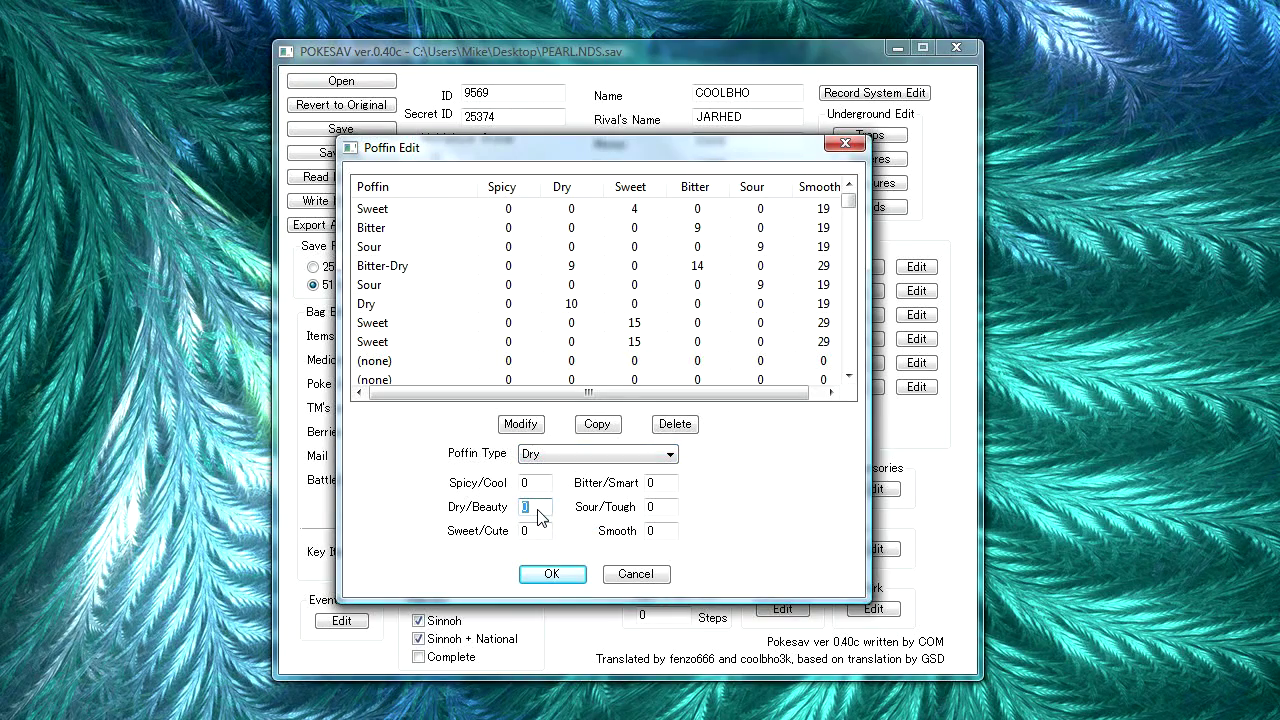
text(15)
double_click(669, 532)
click(521, 424)
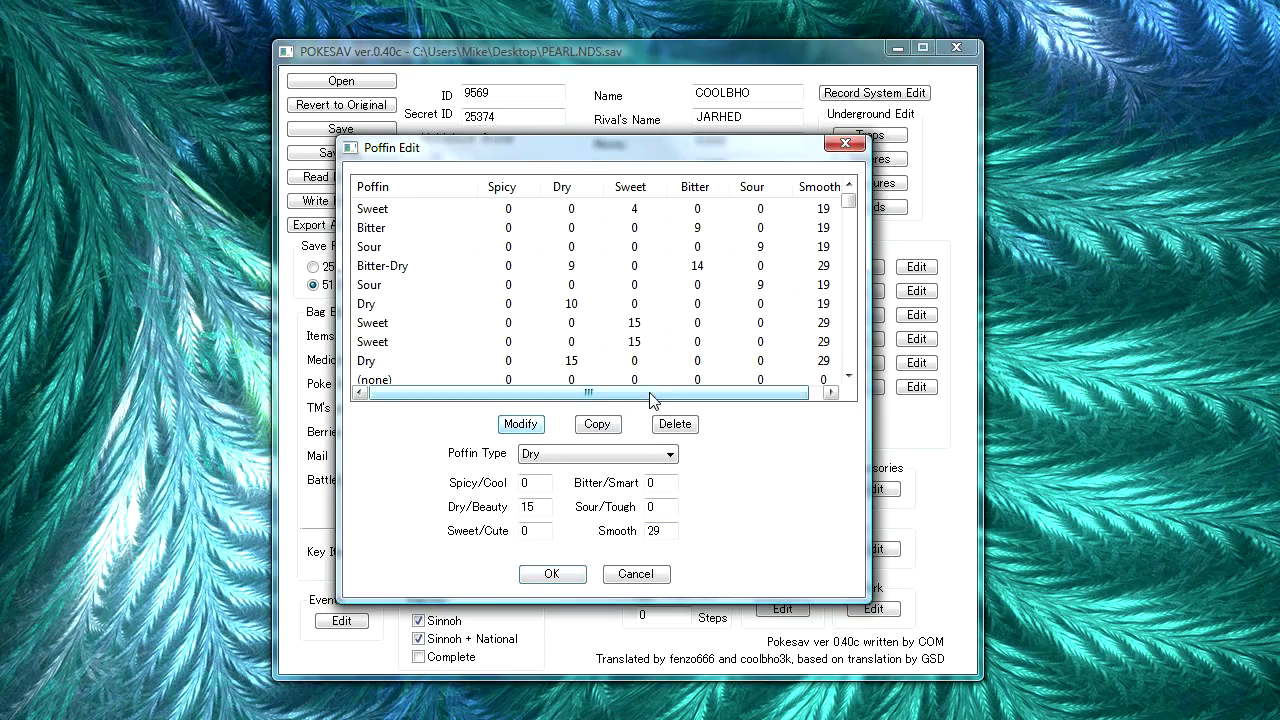
click(568, 574)
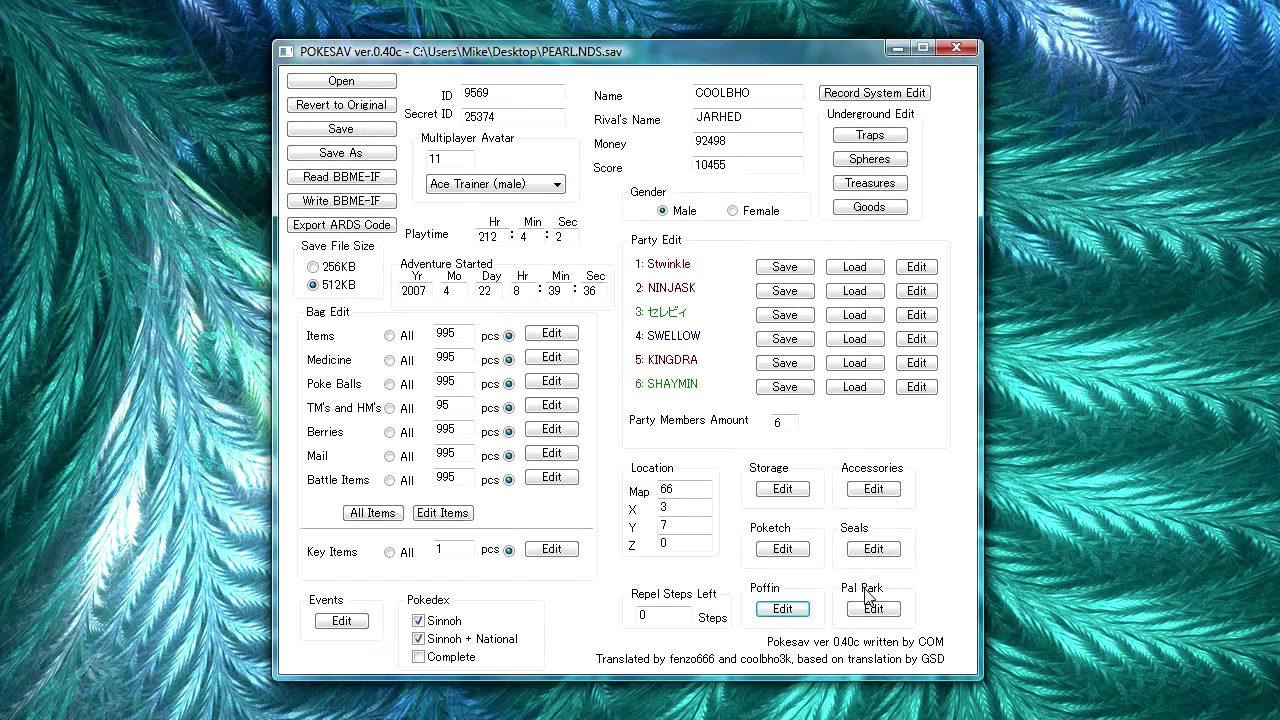
Step: Select the Repel Steps Left value to replace it with 500
double_click(655, 615)
click(873, 609)
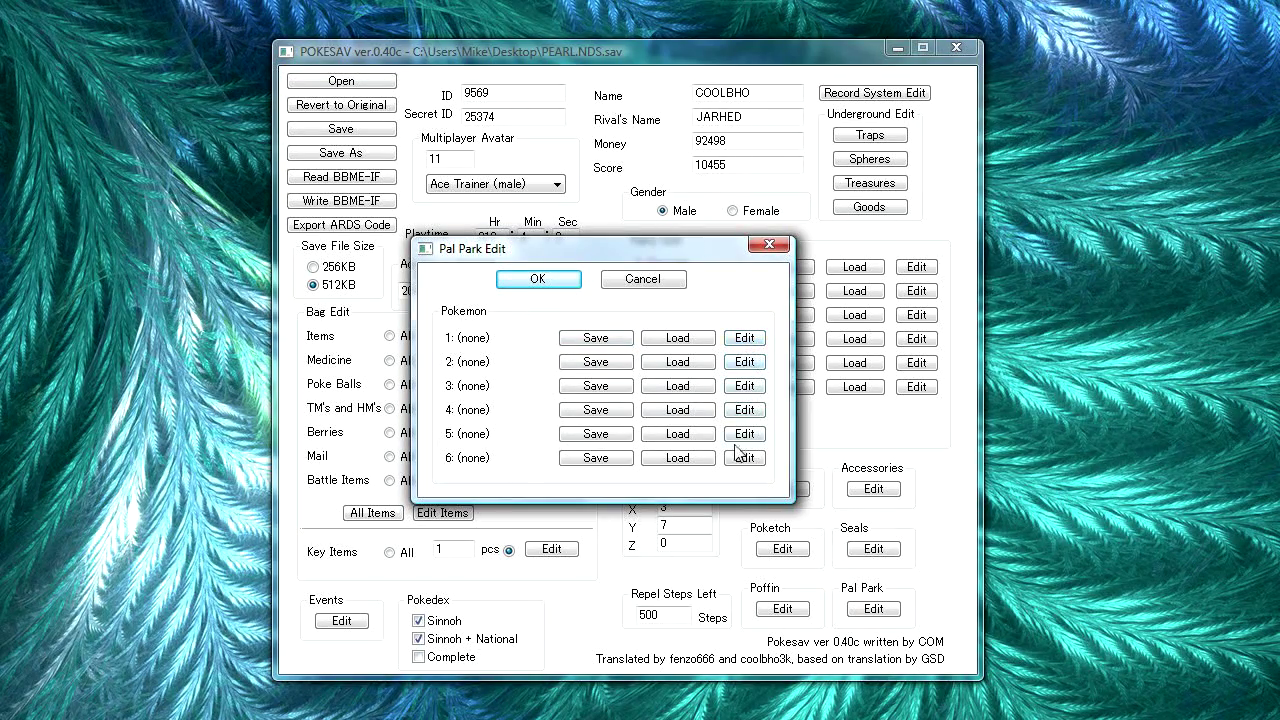
click(746, 341)
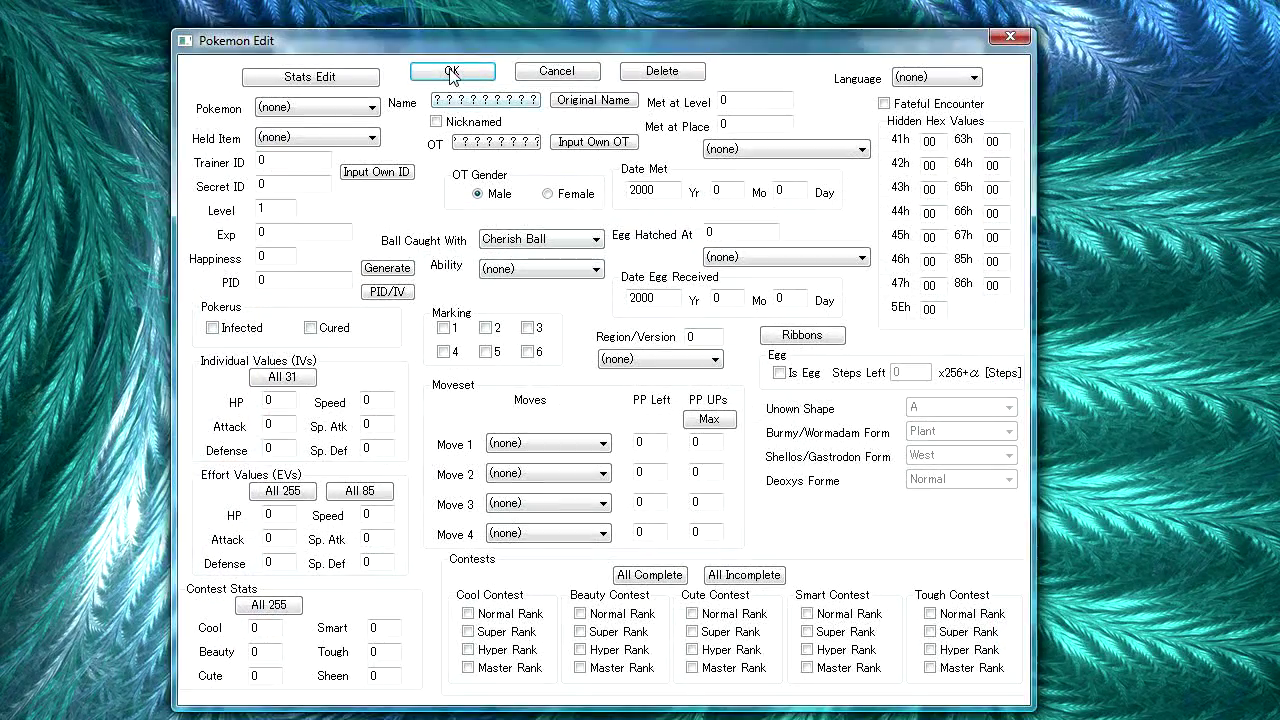
click(451, 71)
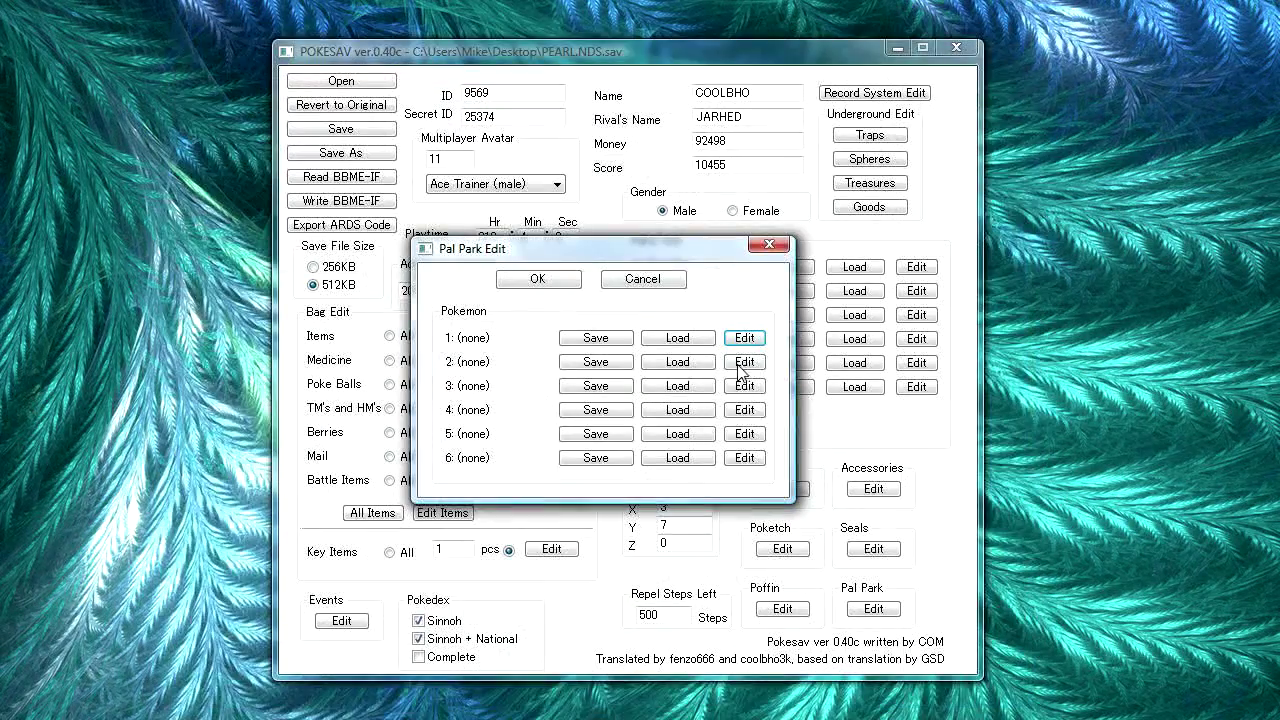
click(538, 280)
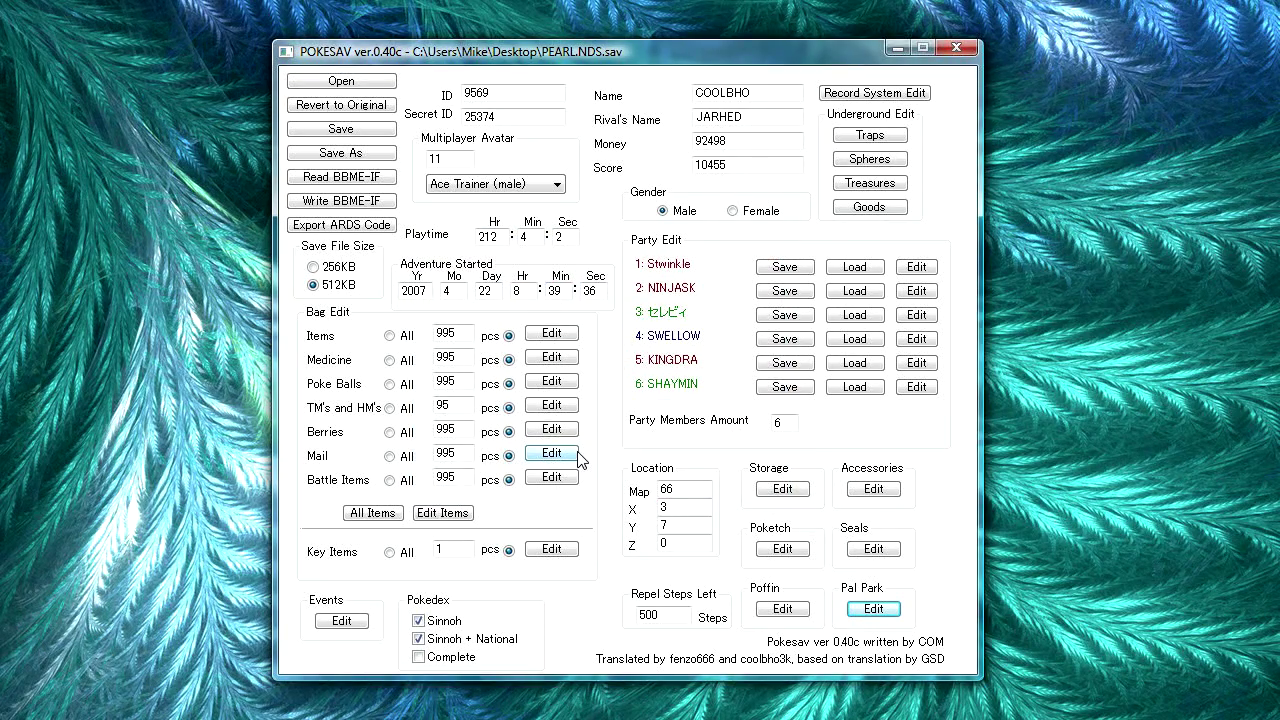
click(390, 336)
double_click(450, 334)
click(445, 340)
drag(439, 338, 468, 337)
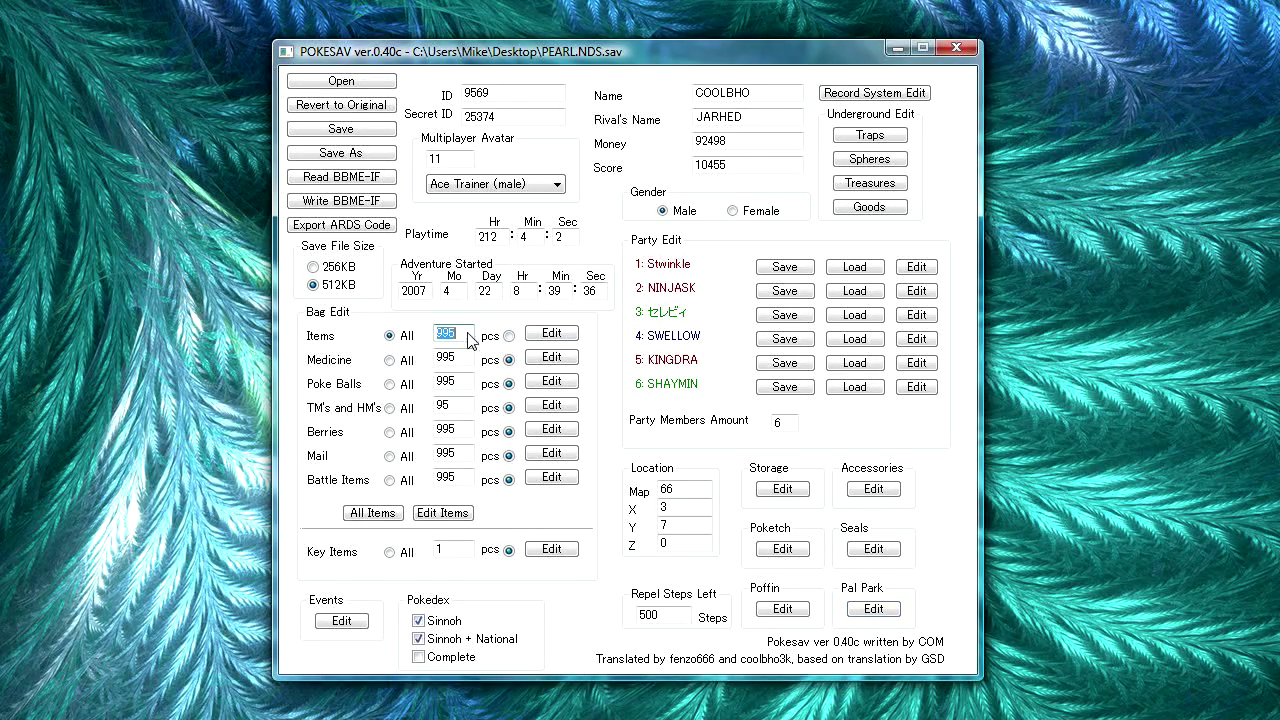
text(100)
double_click(460, 345)
text(995)
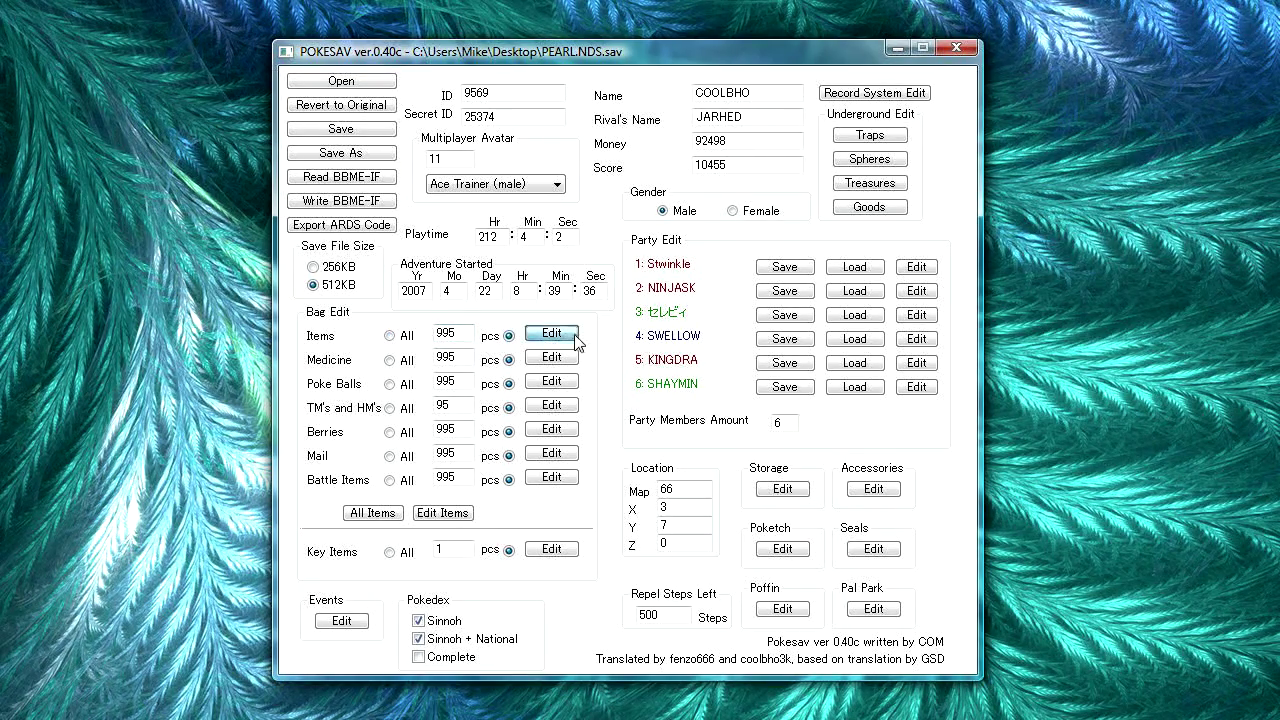
click(572, 334)
click(555, 562)
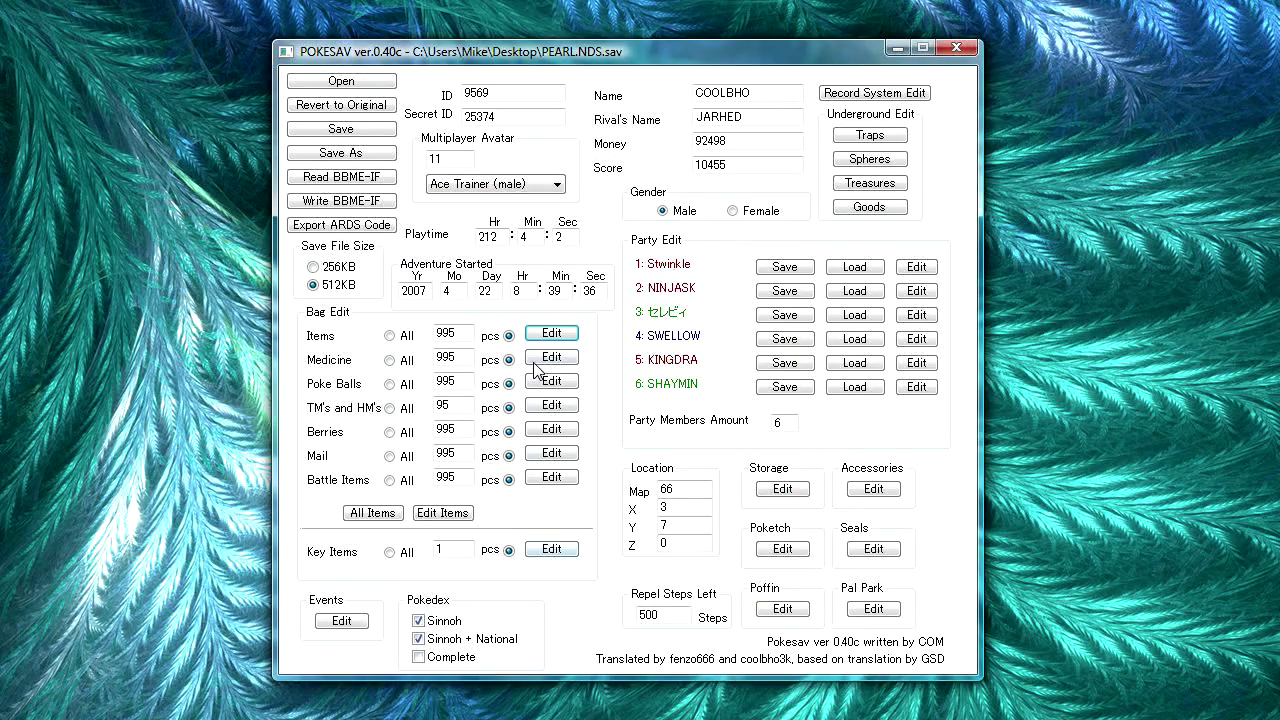